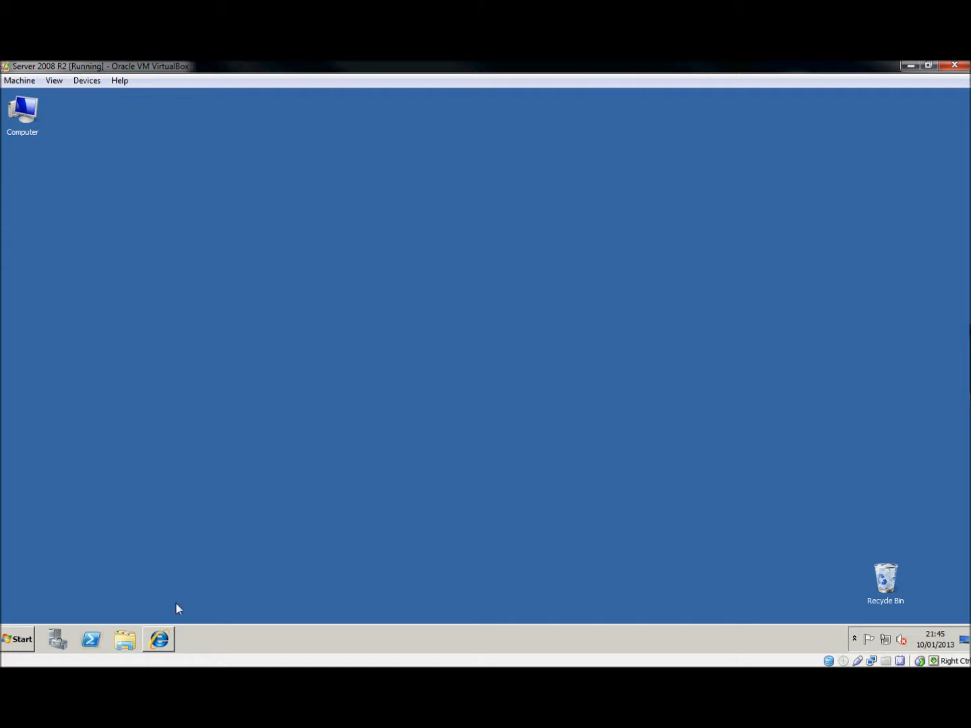
Run ReportViewer.exe from the desktop and install Microsoft Report Viewer Redistributable 2008, accepting its license terms
click(162, 644)
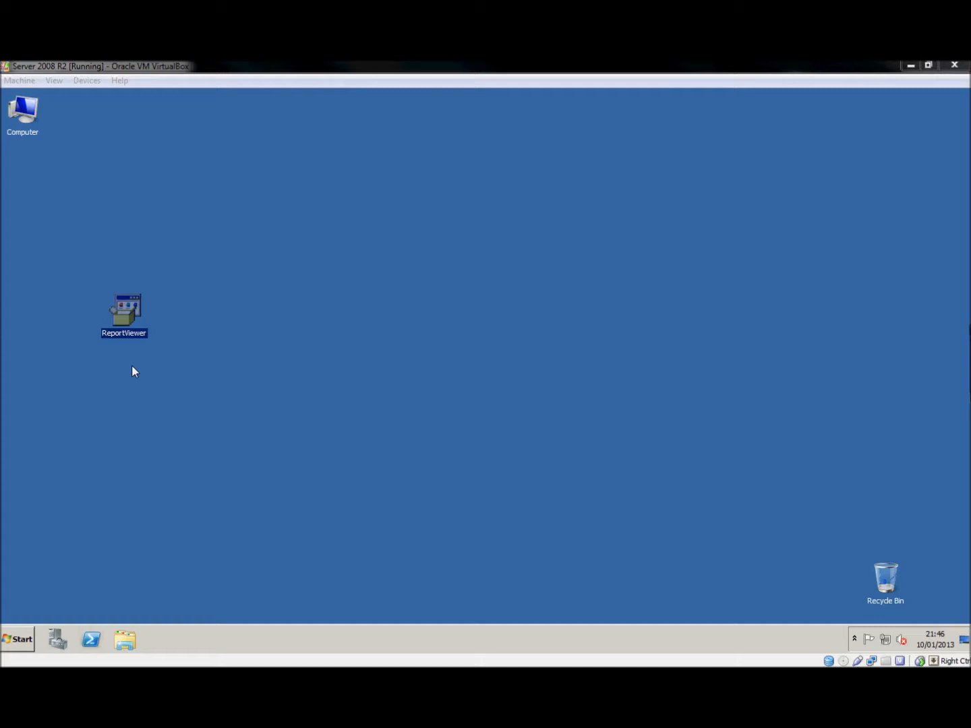
double_click(130, 325)
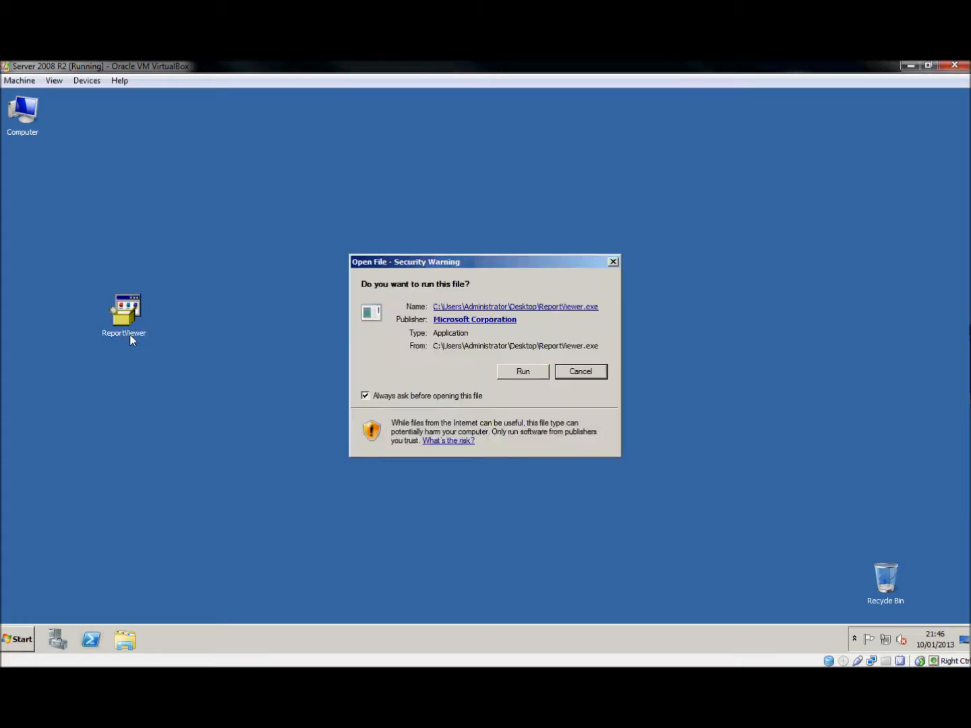
click(538, 375)
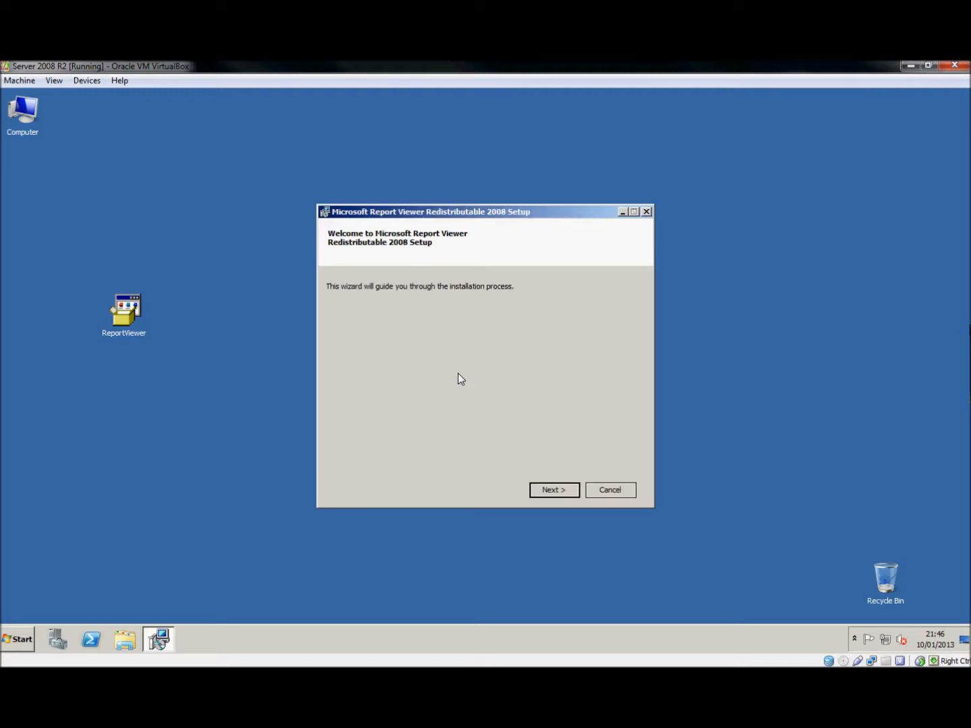
click(555, 491)
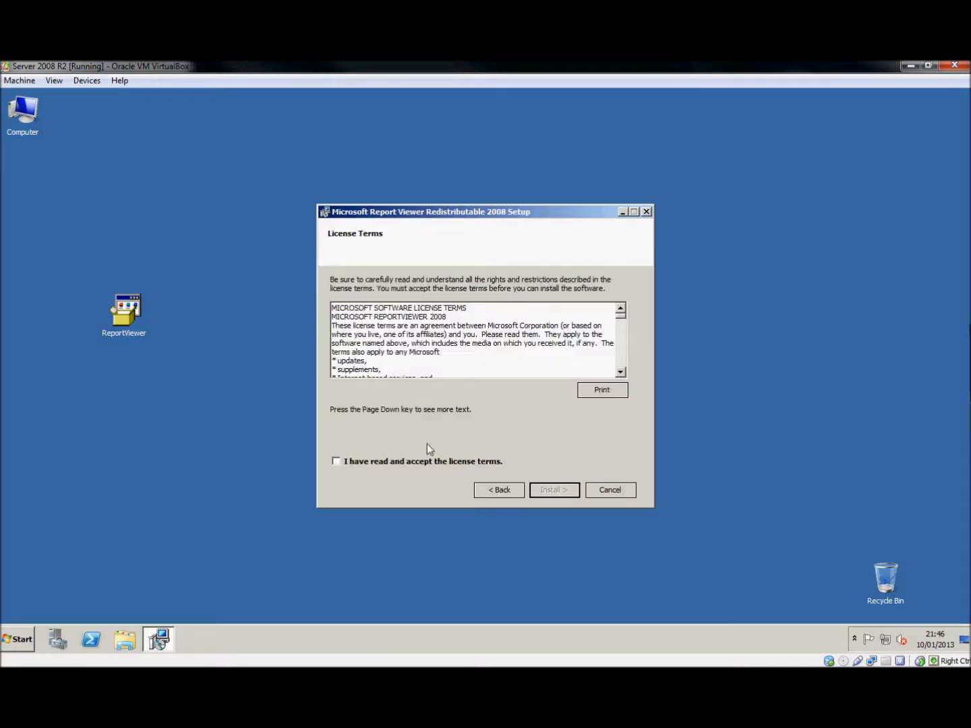
click(386, 460)
click(550, 491)
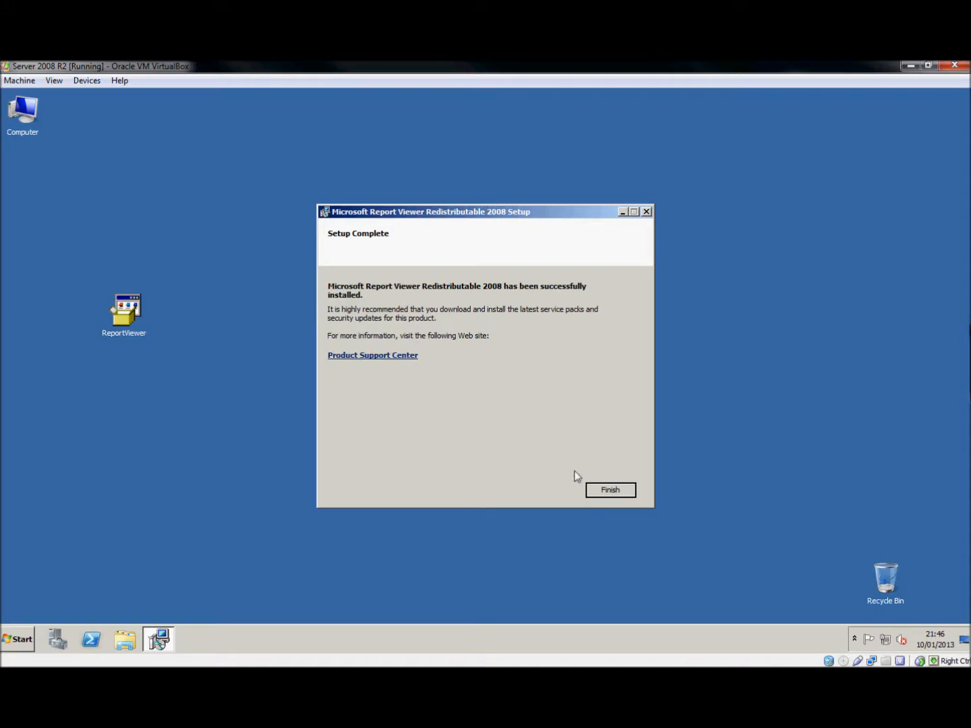
click(605, 489)
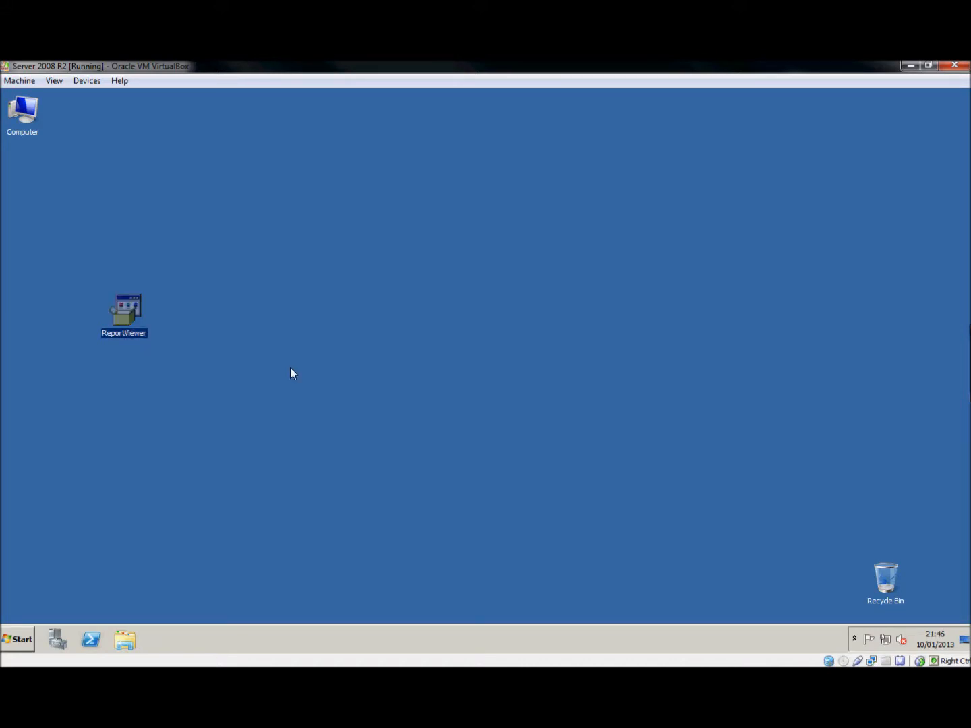
Open the computer's management console and install the Windows Server Update Services role
right_click(31, 121)
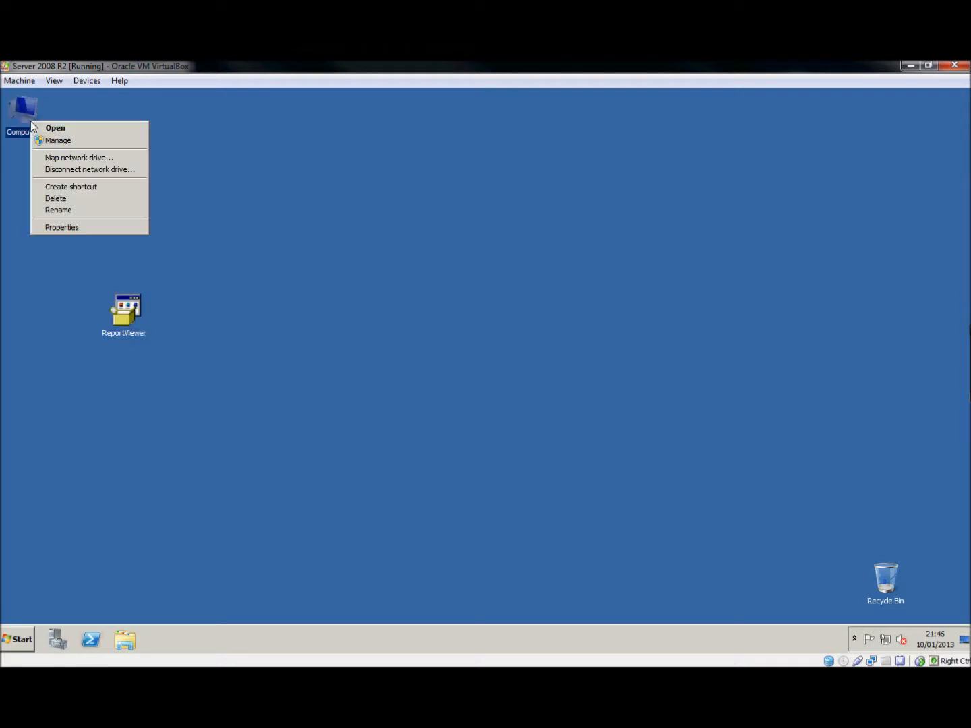
click(59, 140)
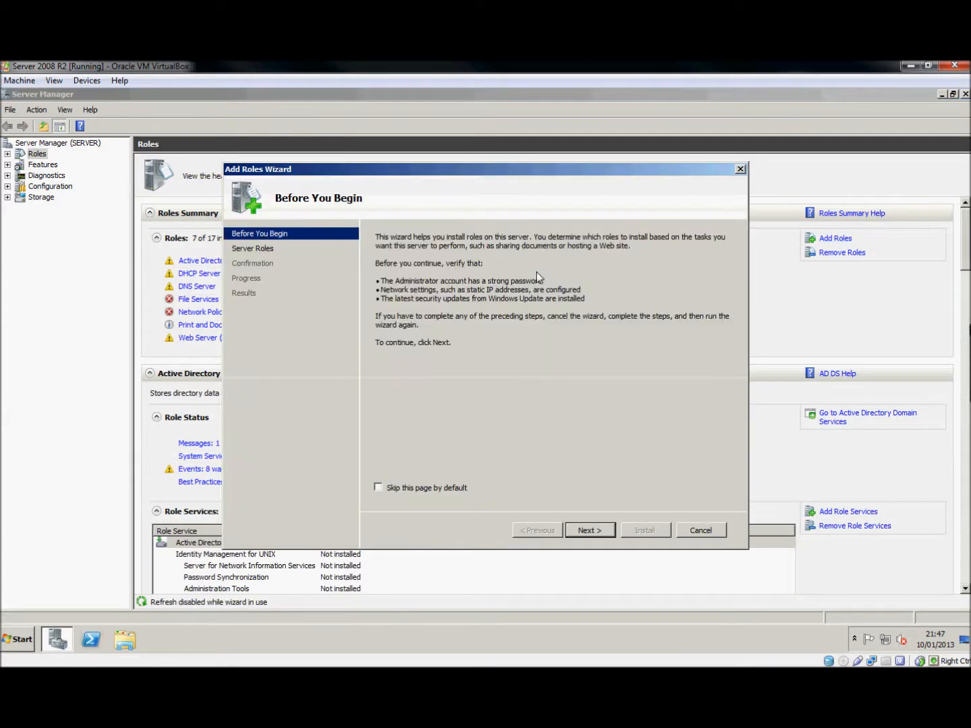
click(588, 531)
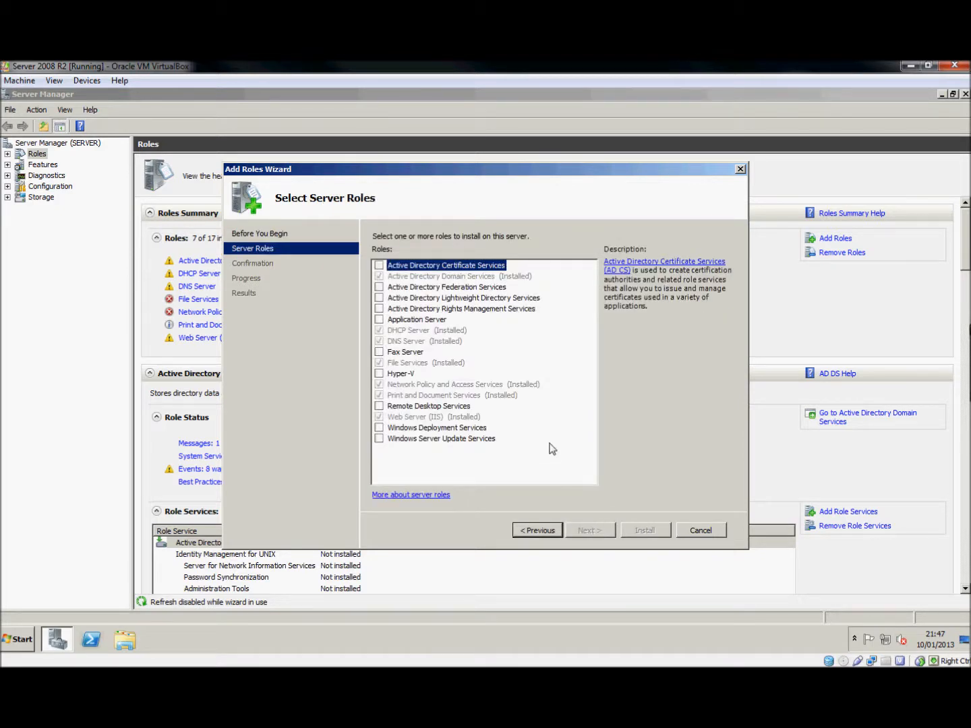
click(379, 439)
click(588, 531)
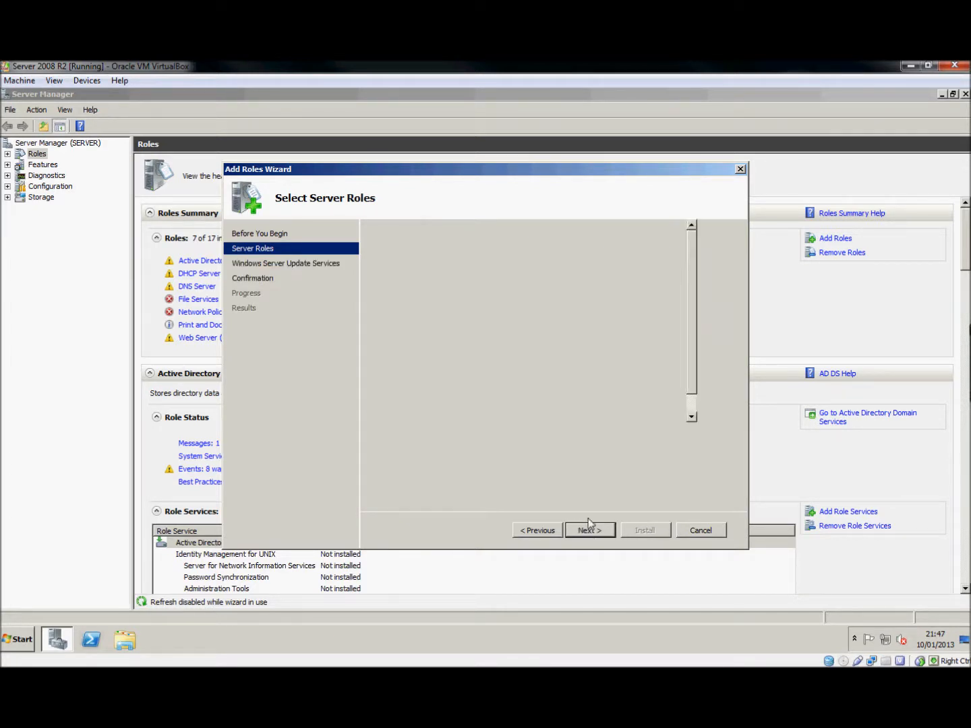
click(600, 531)
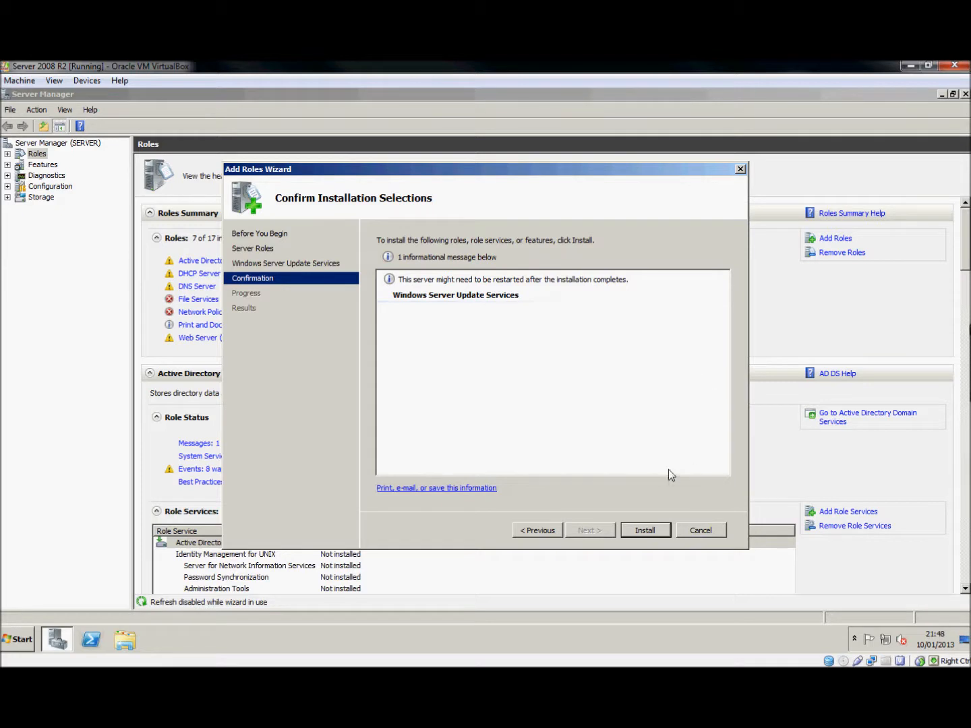
click(647, 530)
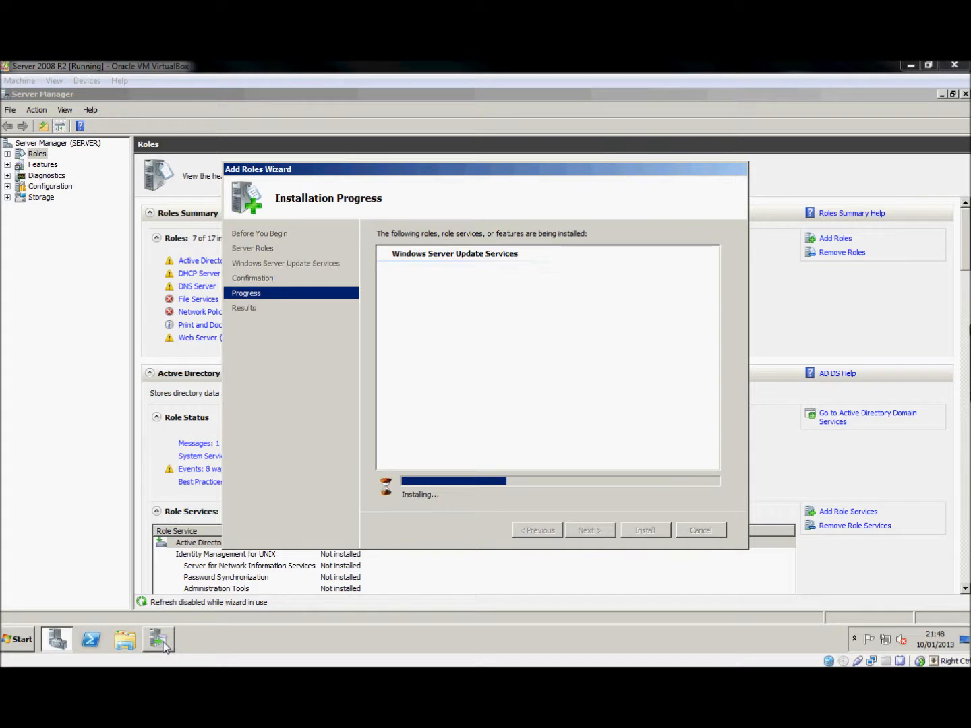
Bring up the Windows Server Update Services 3.0 SP2 Setup Wizard and accept its license agreement
mouse_move(166, 647)
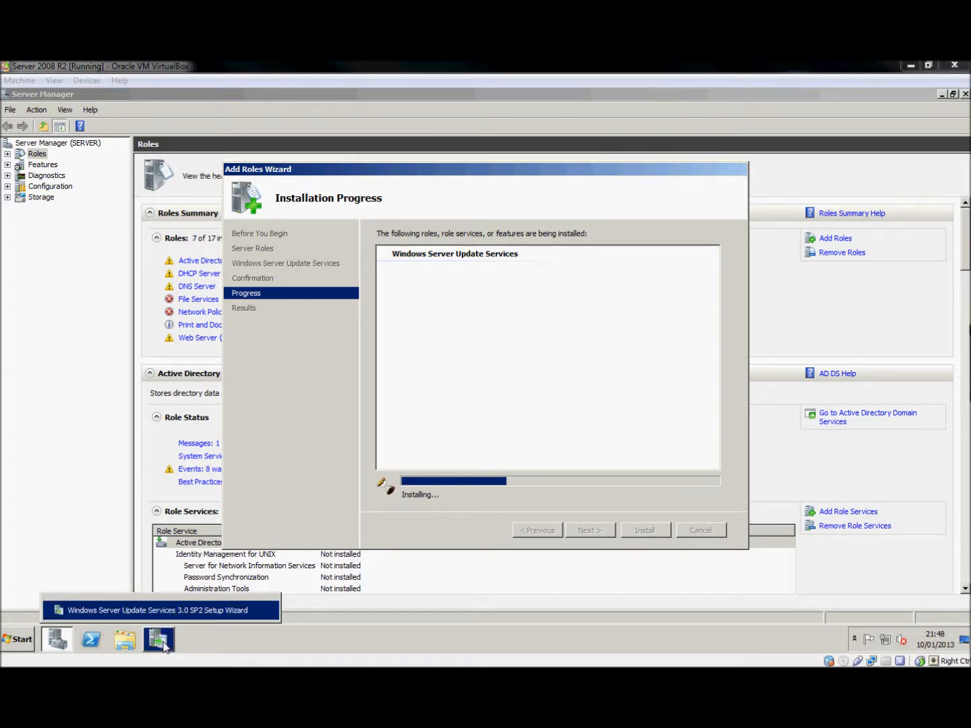
click(159, 640)
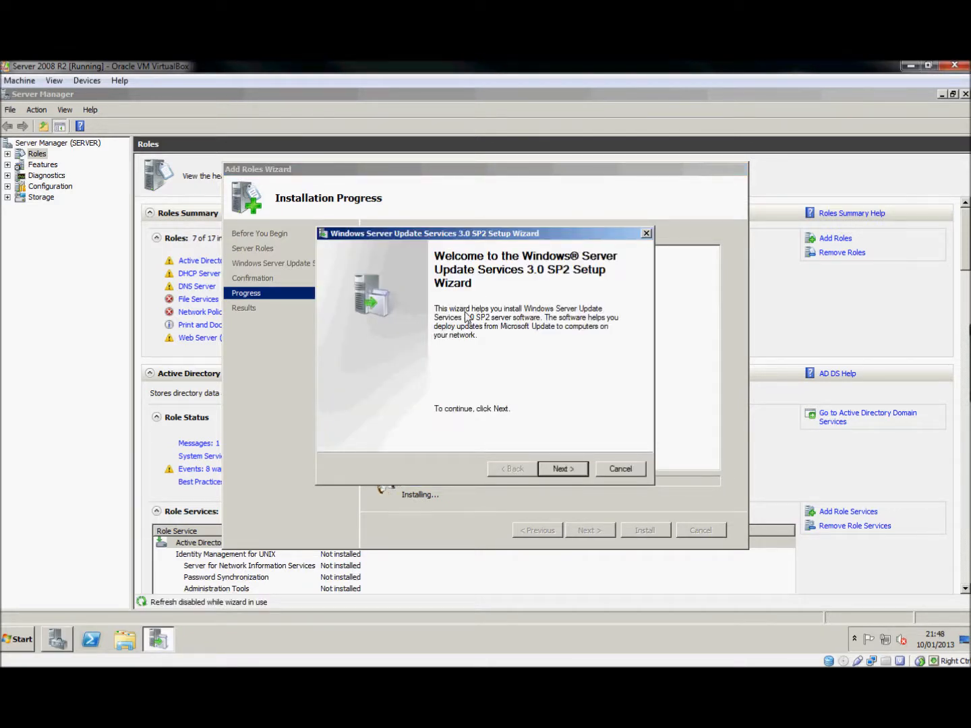
click(567, 468)
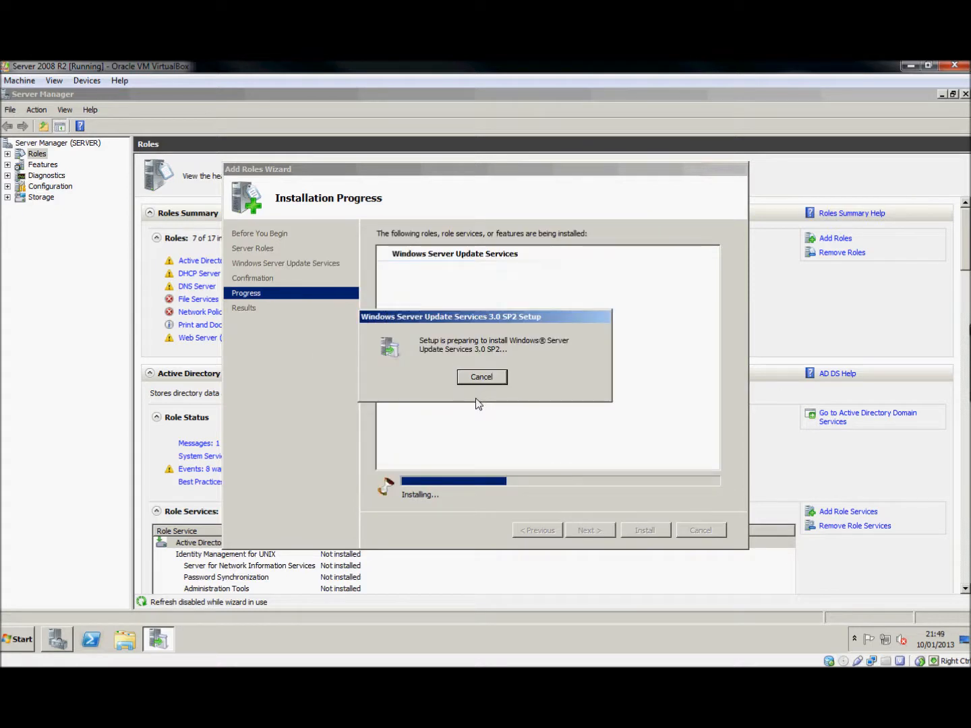
click(418, 409)
click(574, 478)
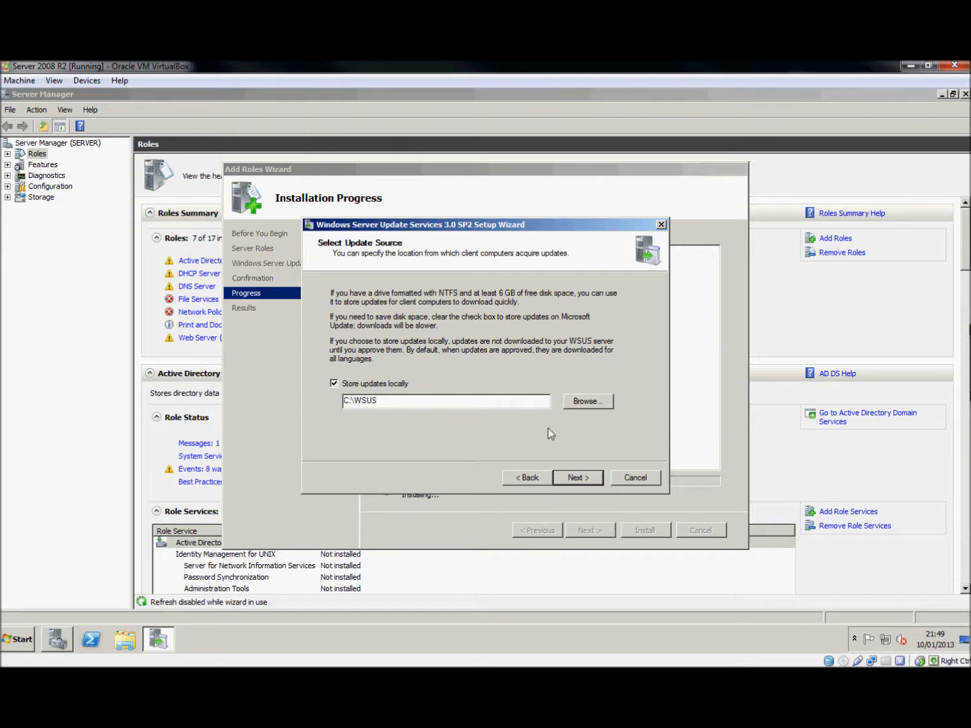
Configure WSUS setup to store updates locally in C:\WSUS, using the existing Windows Internal Database and the IIS Default Web site
click(576, 477)
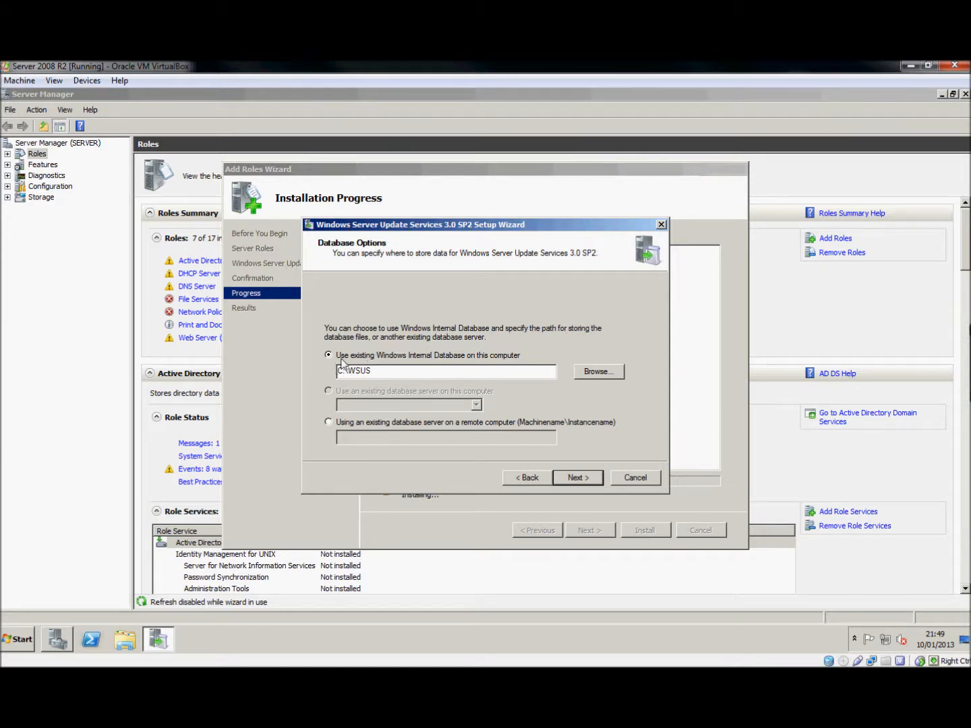
click(579, 478)
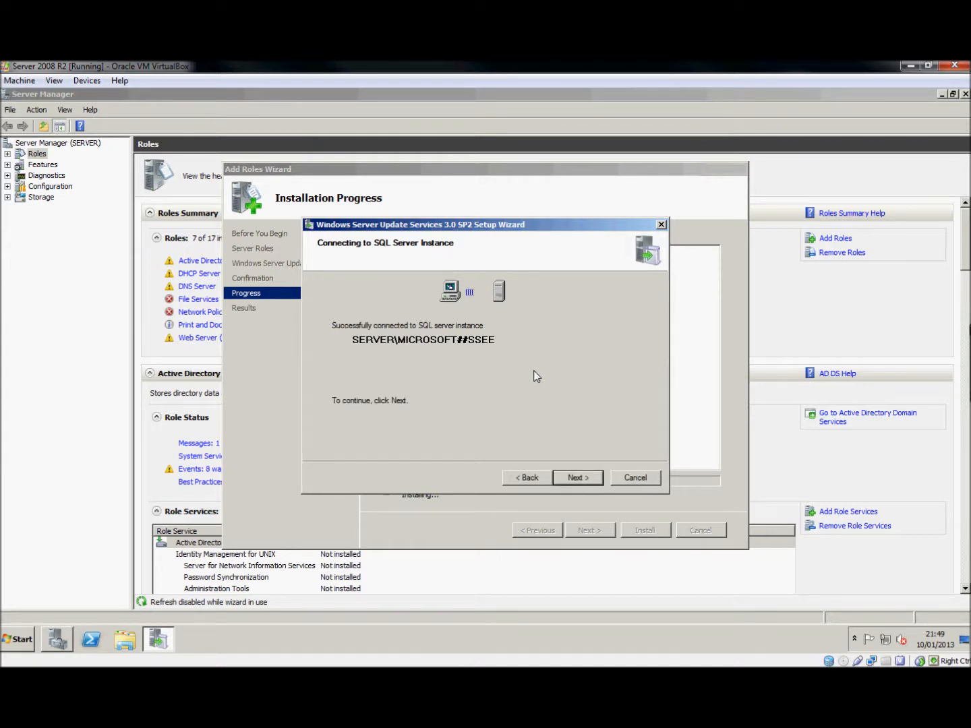
click(577, 478)
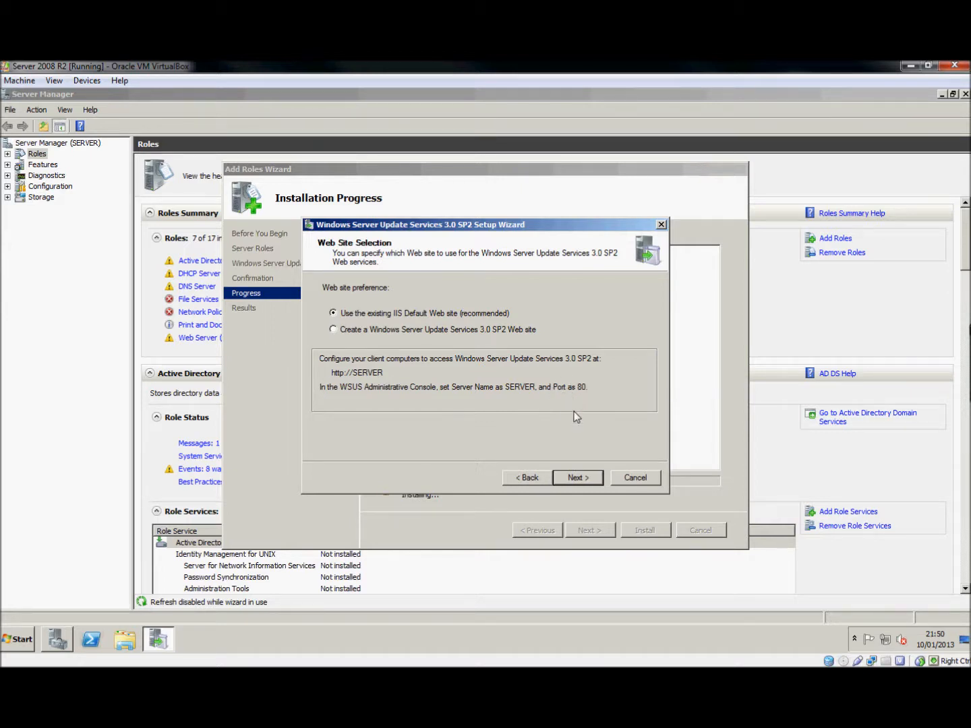
click(578, 471)
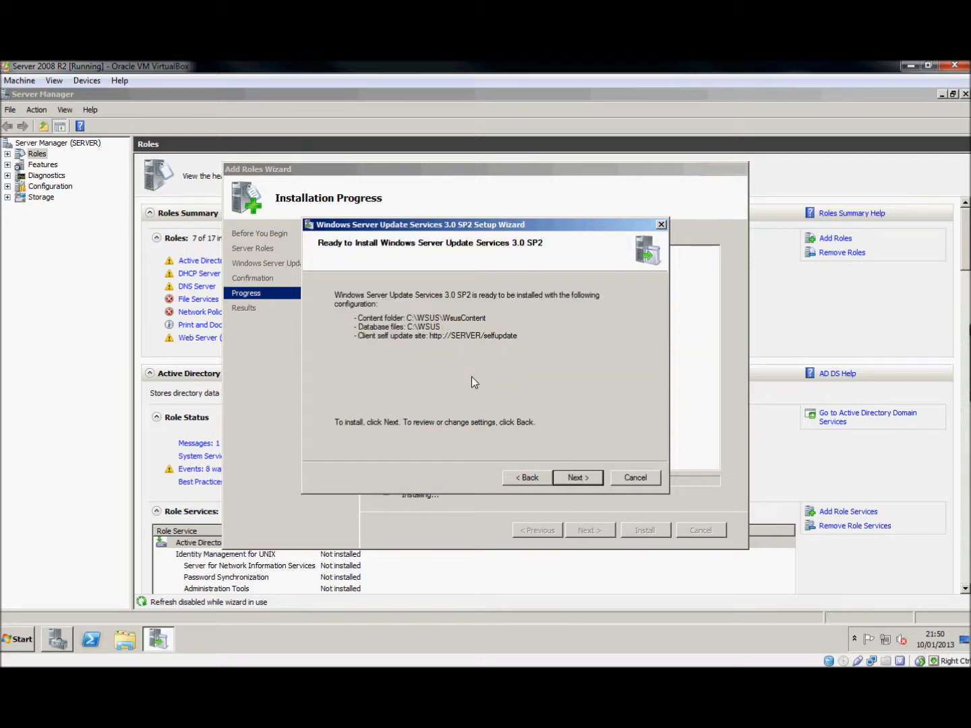
Install WSUS 3.0 SP2 with the chosen configuration, finish both wizards and close Server Manager
click(579, 480)
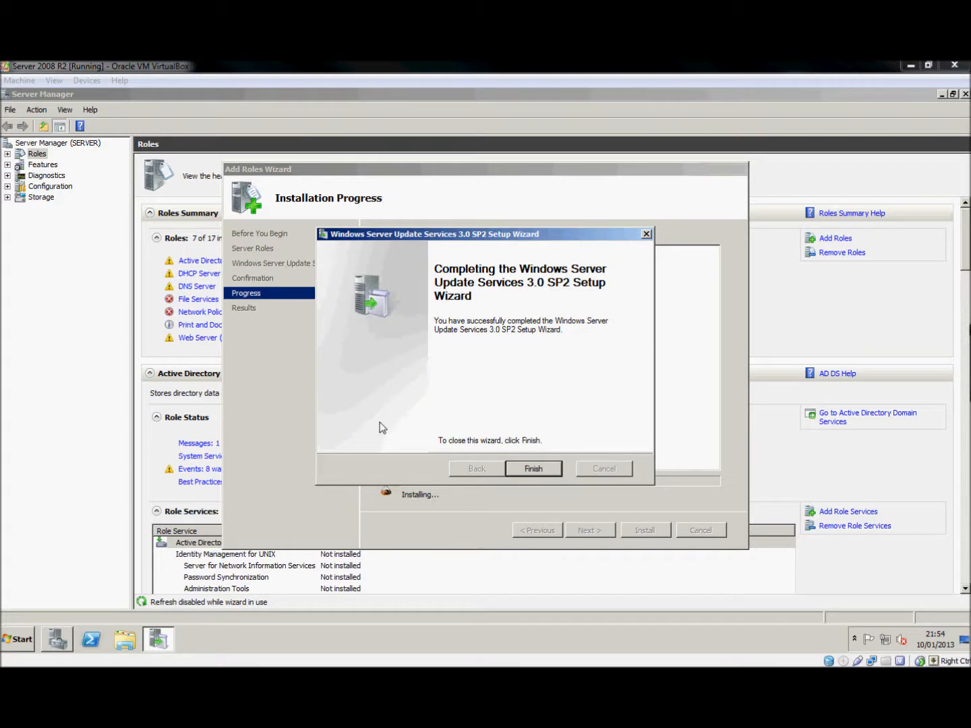
click(535, 475)
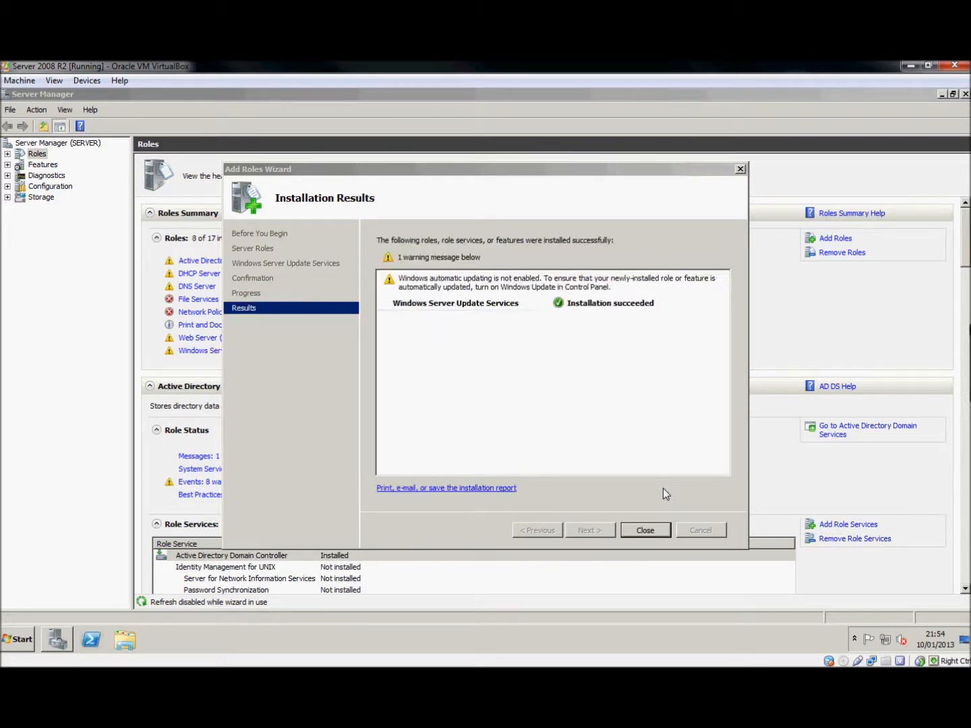
click(645, 531)
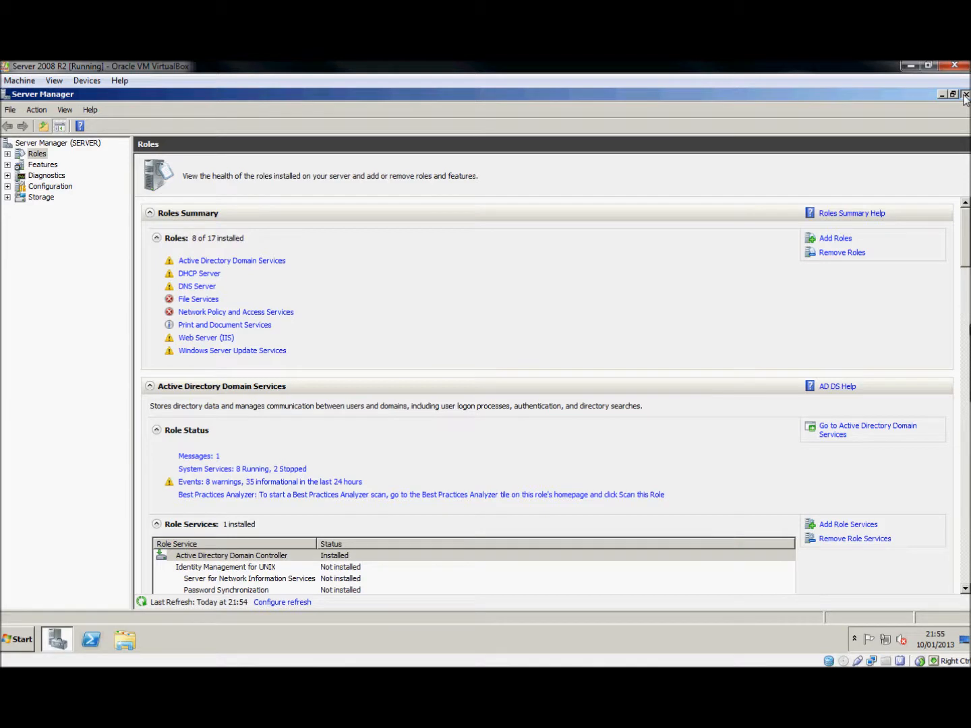
key(alt+F4)
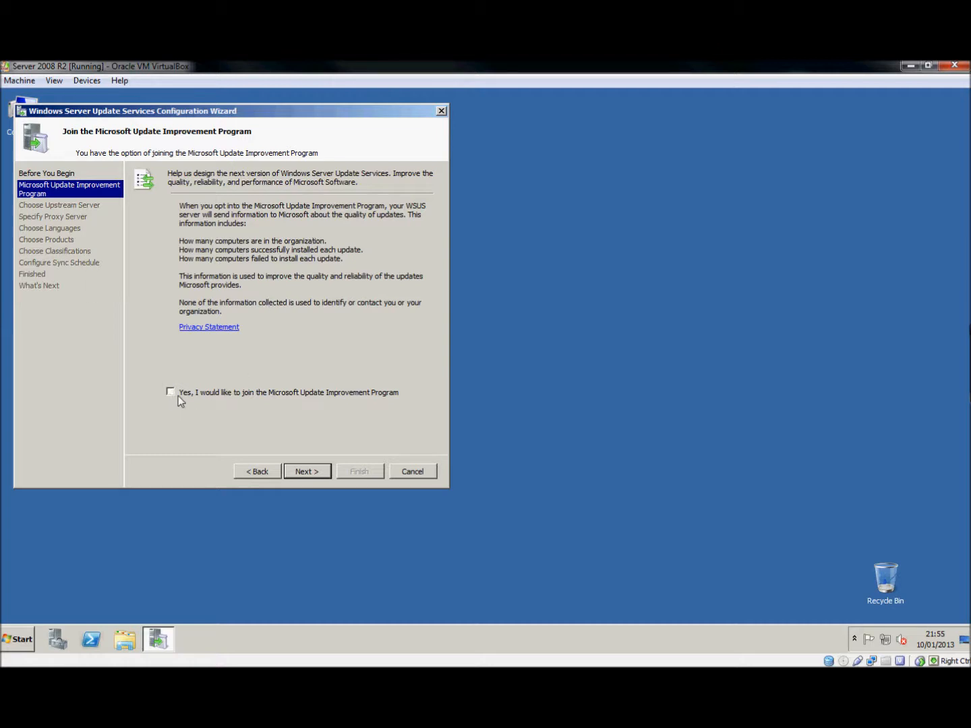
Set WSUS to synchronize from Microsoft Update without a proxy server, skipping the improvement program, and start connecting to the upstream server
click(296, 474)
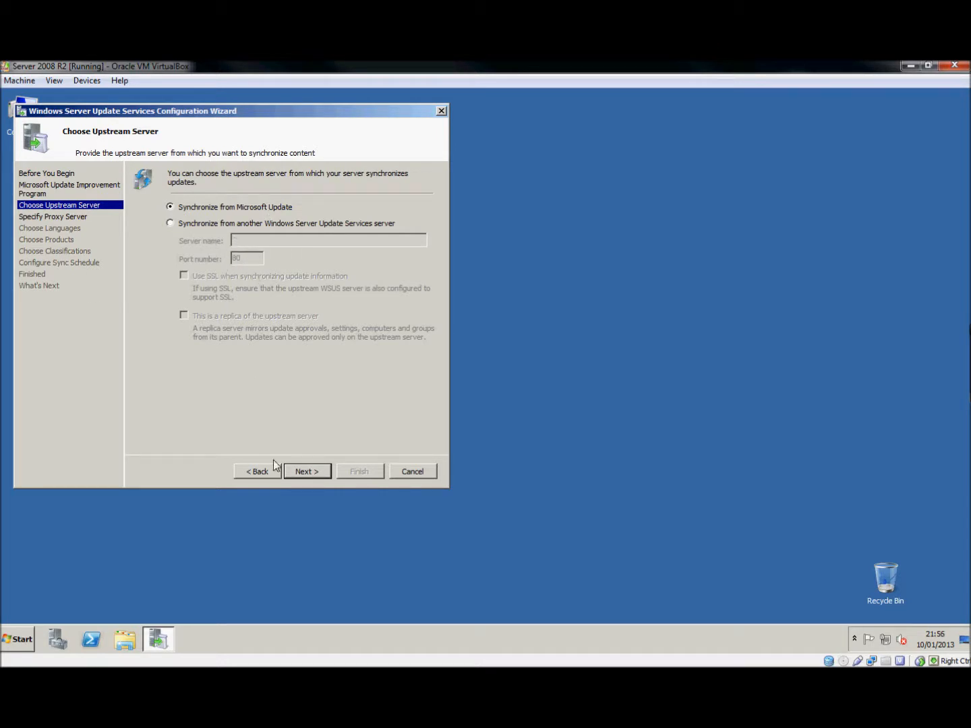
click(301, 471)
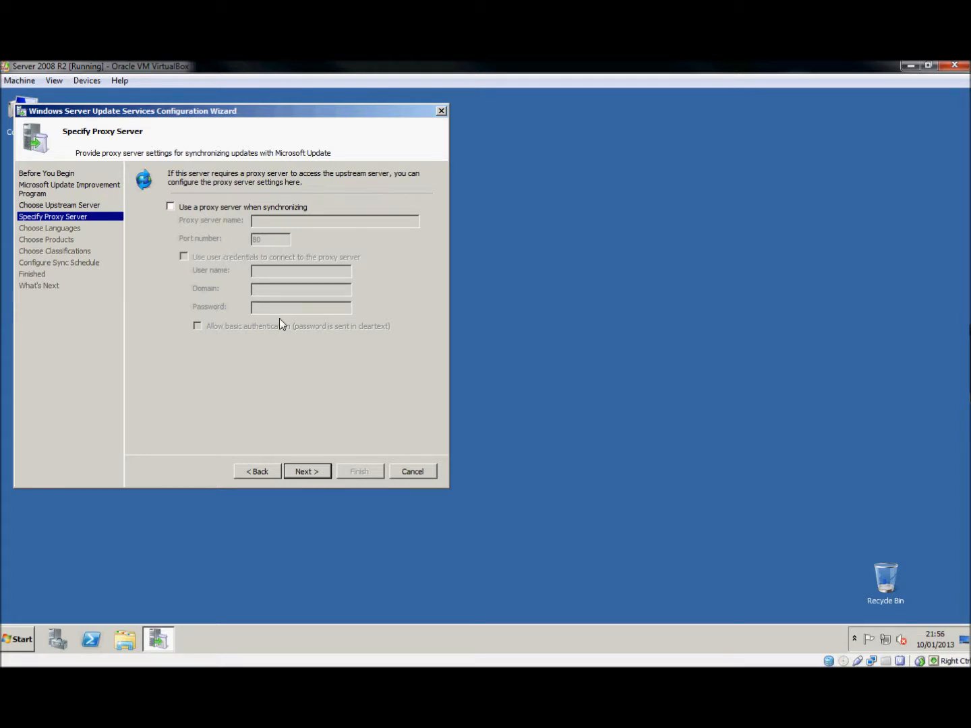
click(305, 470)
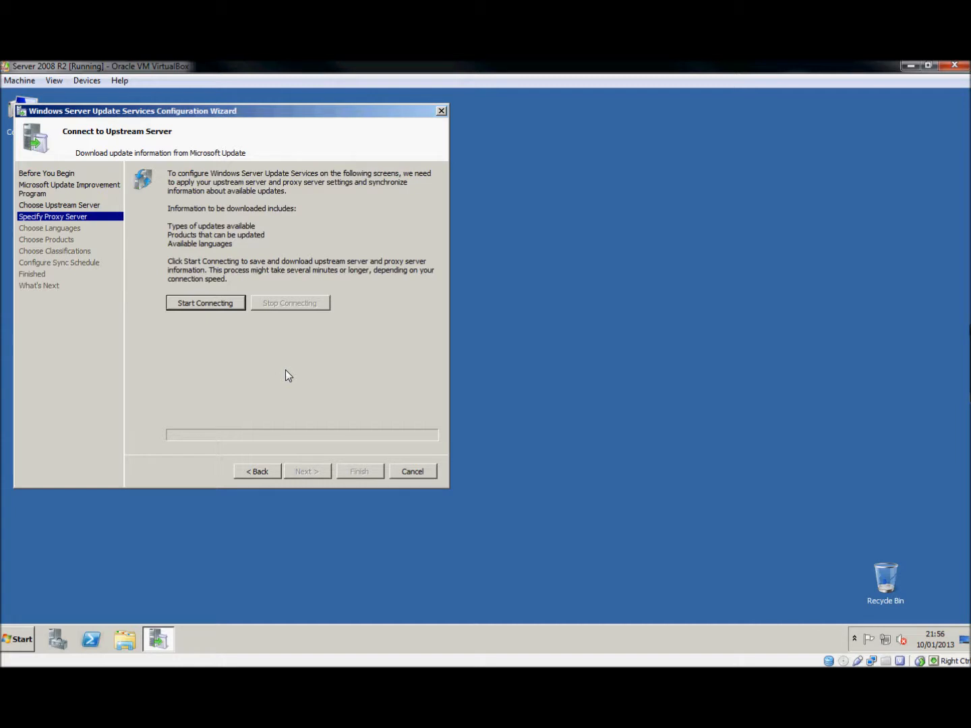
click(222, 306)
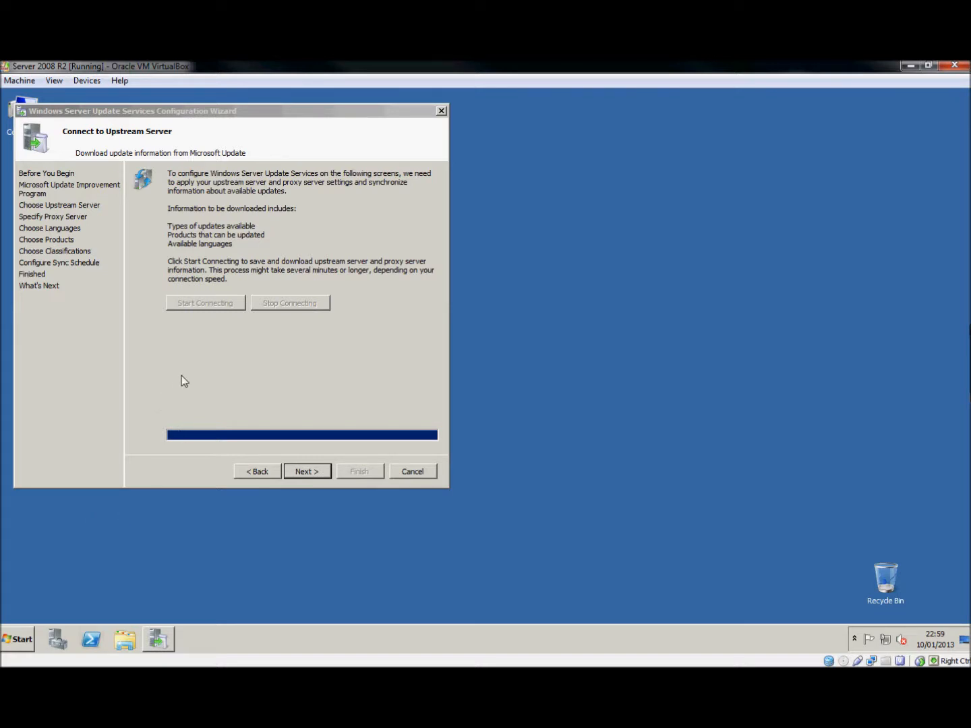
Keep English as the only update language and deselect every Office product except Office 2007
click(305, 471)
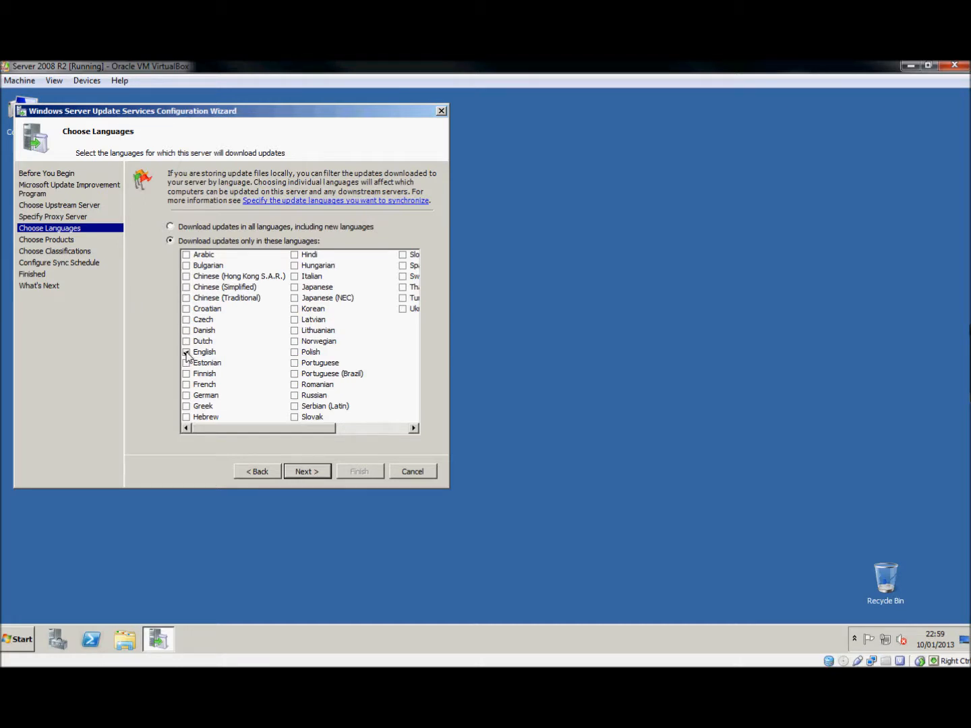
click(305, 474)
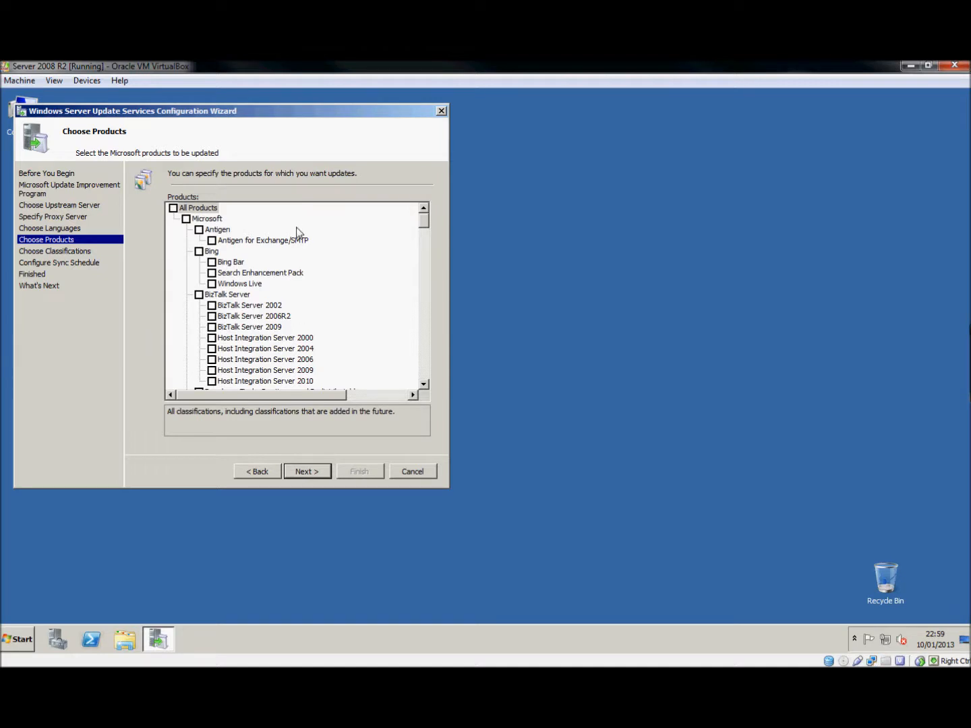
drag(423, 225, 423, 301)
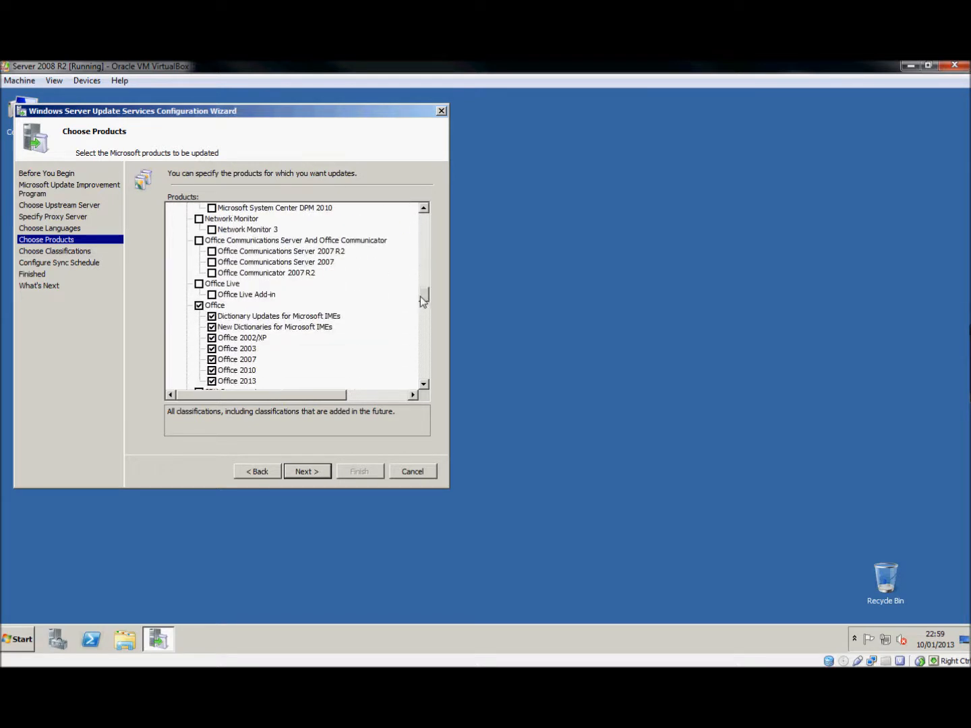
click(212, 348)
click(212, 337)
click(213, 327)
click(212, 316)
click(212, 370)
click(212, 381)
scroll(426, 301, down, 1)
Deselect the entire Windows product group in the list of products to update
drag(426, 298, 412, 353)
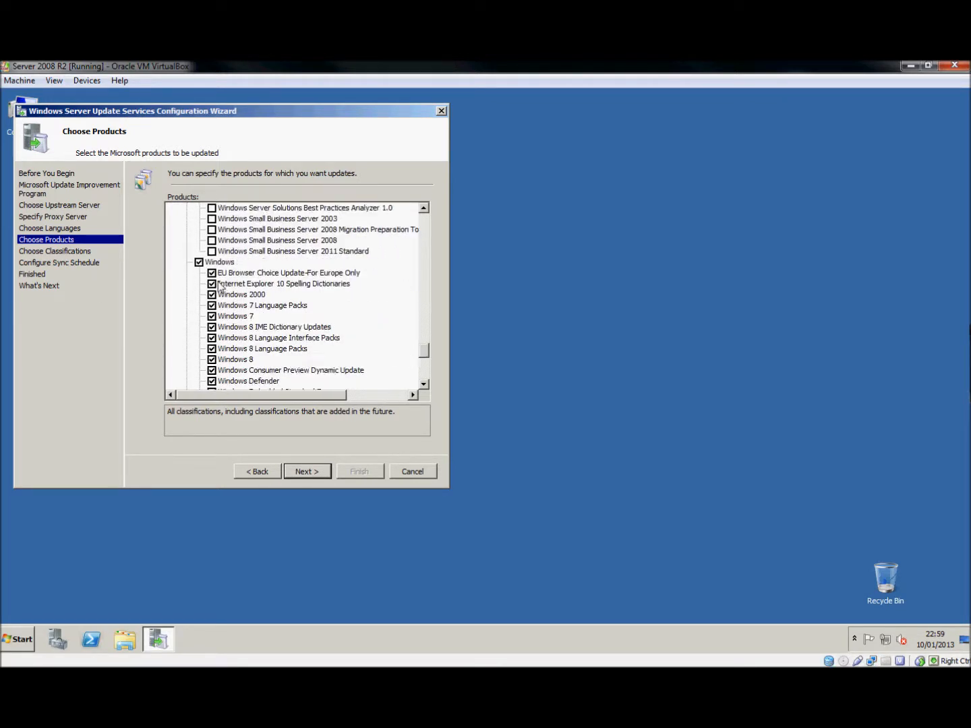
click(198, 263)
drag(422, 352, 425, 380)
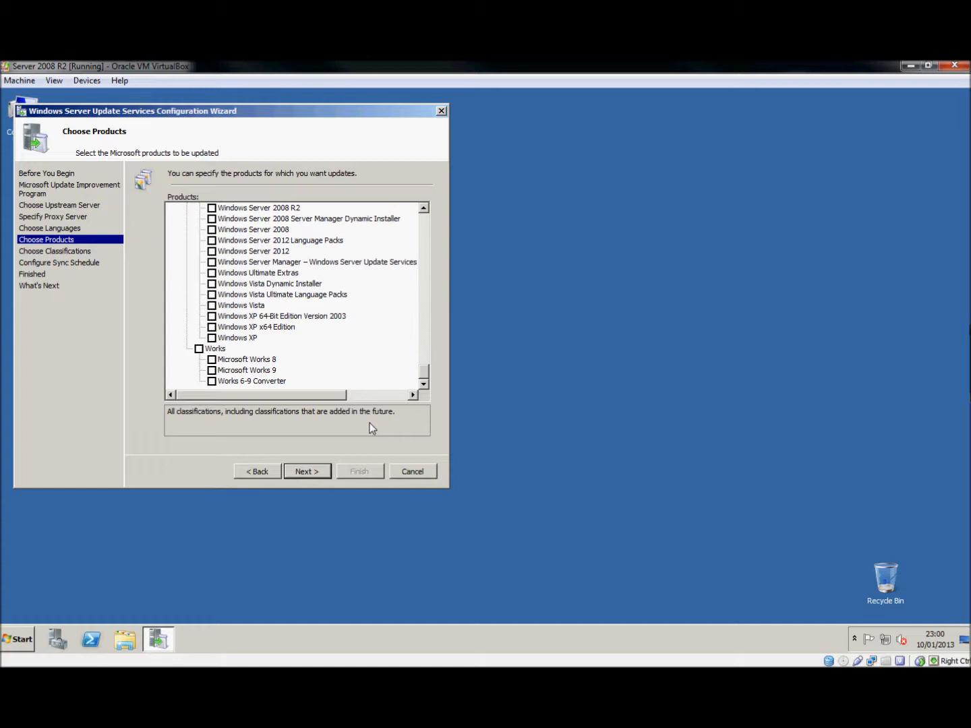
Add Service Packs to the update classifications and continue to the synchronization schedule
click(320, 471)
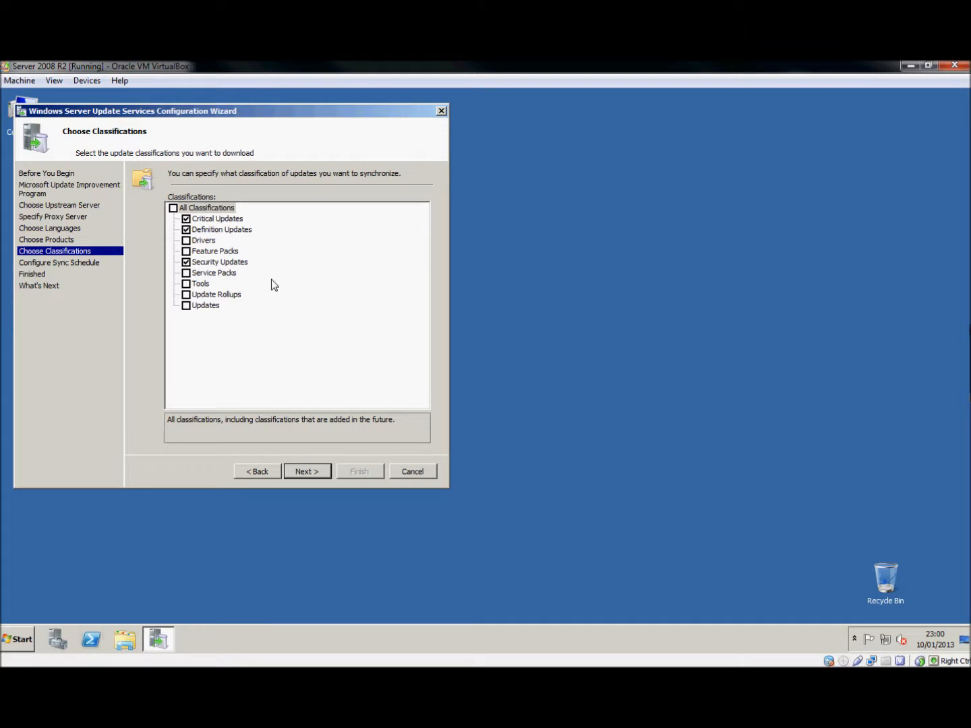
click(187, 274)
click(312, 477)
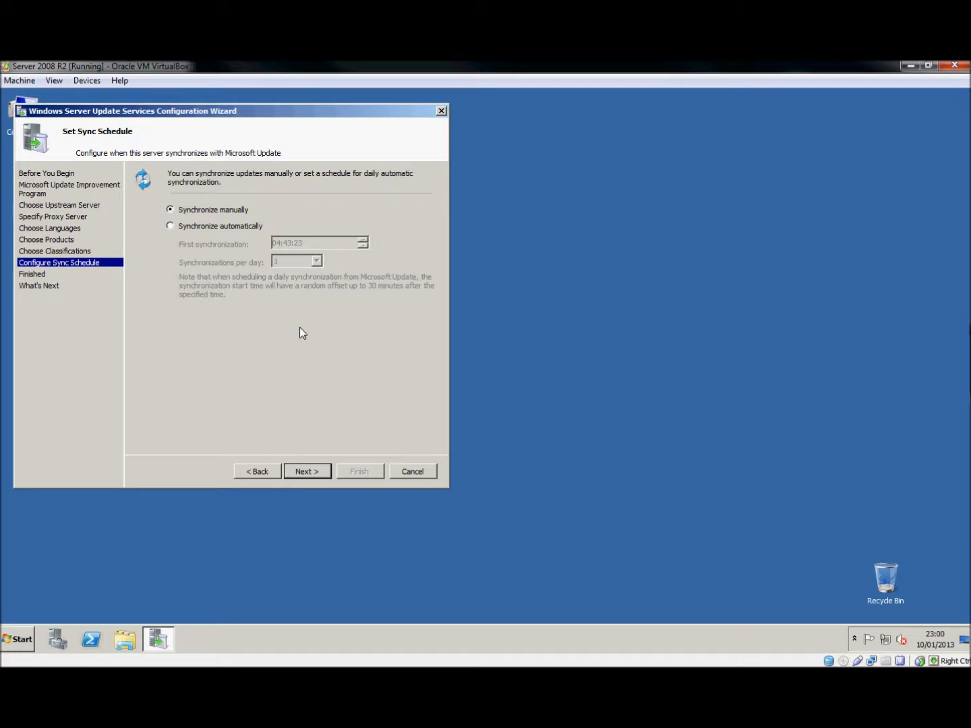
Switch to automatic synchronization, adjust the hours, minutes and seconds of the first synchronization, and continue past the schedule
click(172, 228)
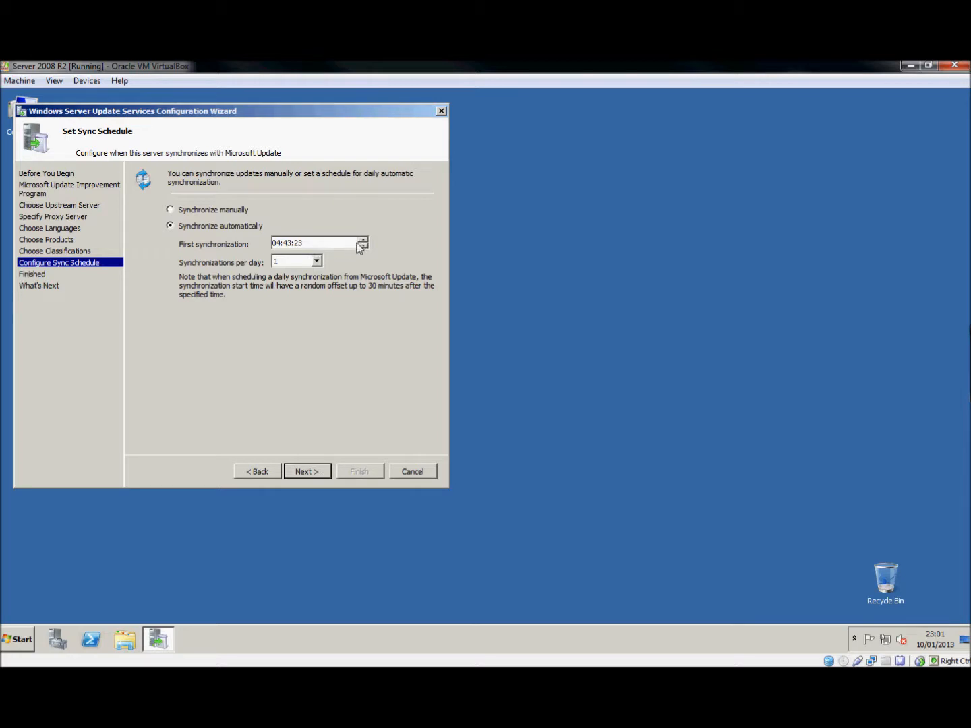
click(276, 244)
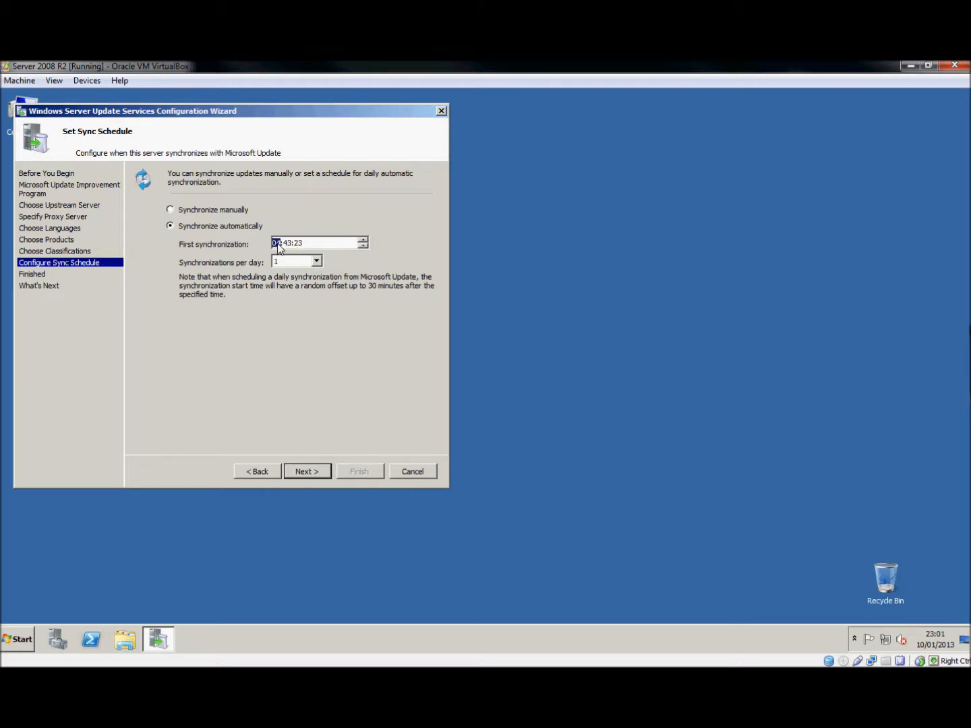
click(362, 239)
click(287, 243)
click(362, 240)
click(362, 241)
click(363, 241)
click(363, 240)
click(363, 241)
click(362, 240)
click(363, 241)
click(363, 240)
click(298, 243)
click(363, 245)
click(363, 247)
click(363, 246)
click(362, 247)
click(362, 247)
click(362, 246)
click(362, 247)
click(362, 246)
click(362, 246)
click(363, 246)
click(363, 246)
click(362, 247)
click(362, 247)
click(363, 247)
click(363, 247)
click(362, 247)
click(363, 247)
click(304, 471)
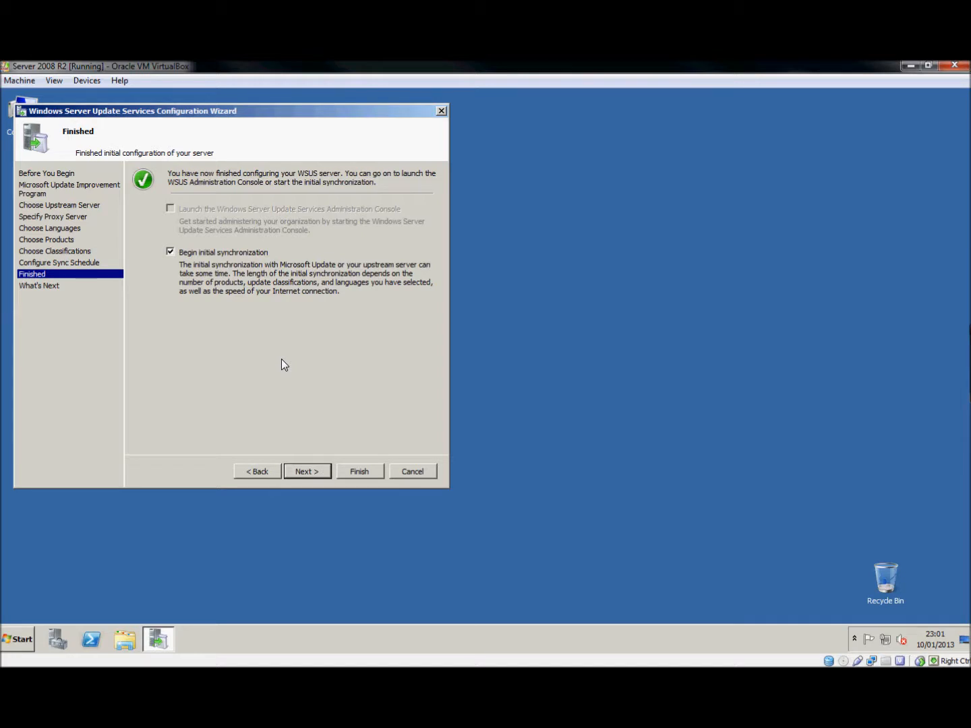
Finish the configuration wizard with the initial synchronization enabled, and open the Windows Server Update Services administrative tool
click(355, 476)
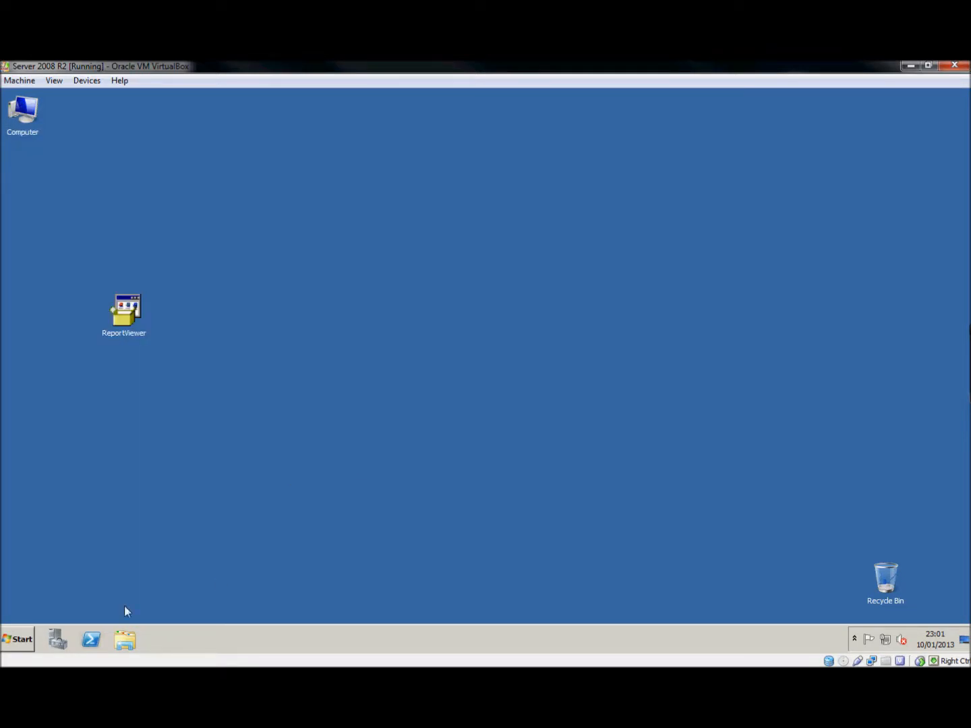
click(27, 639)
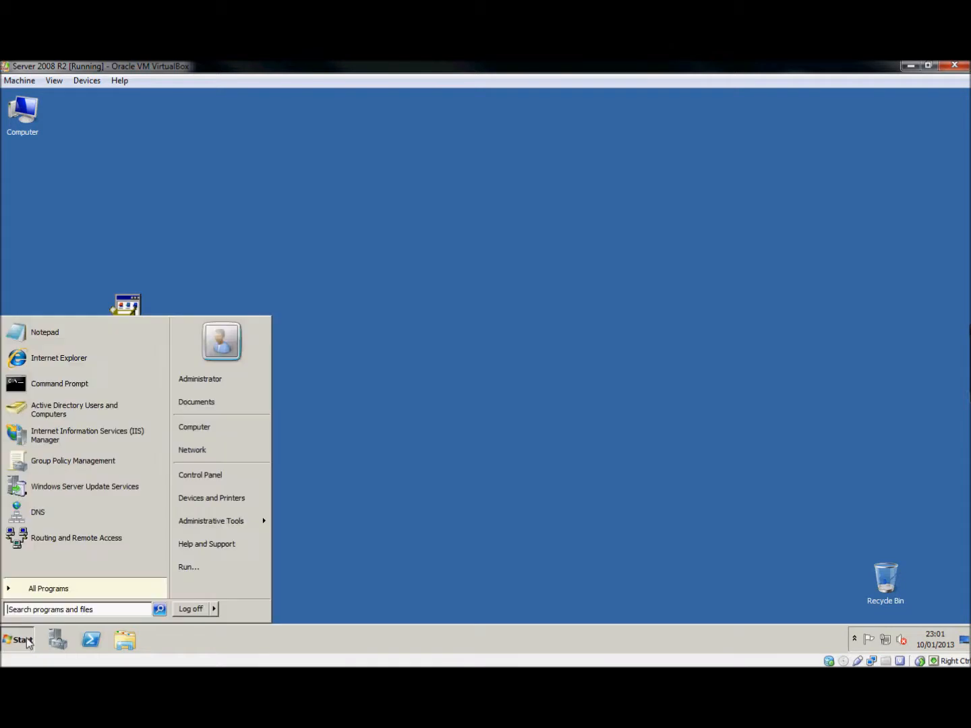
click(65, 591)
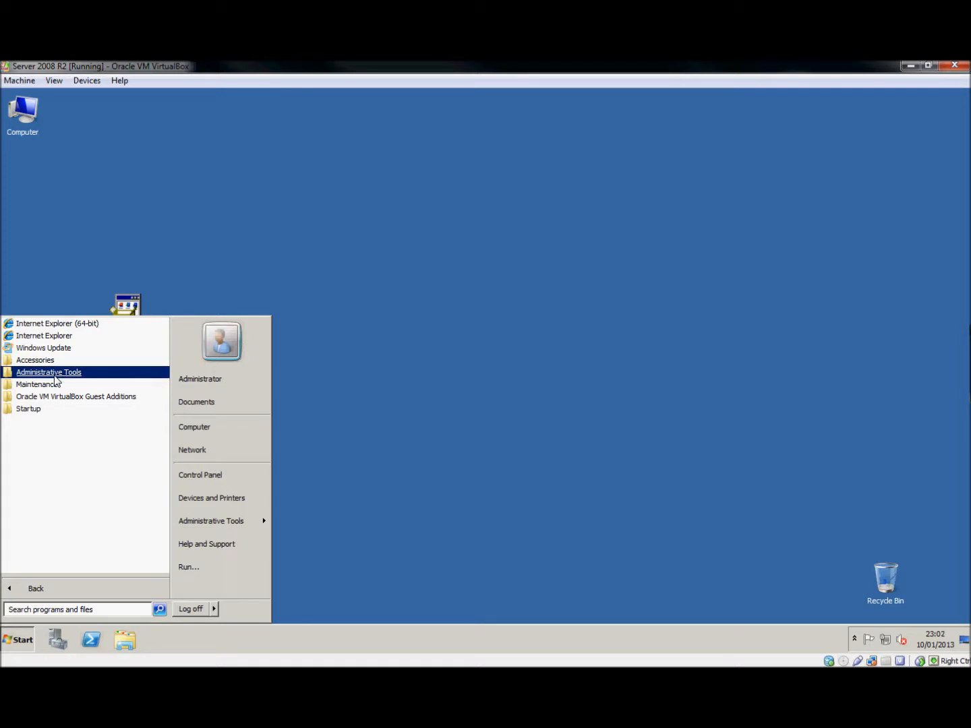
click(81, 376)
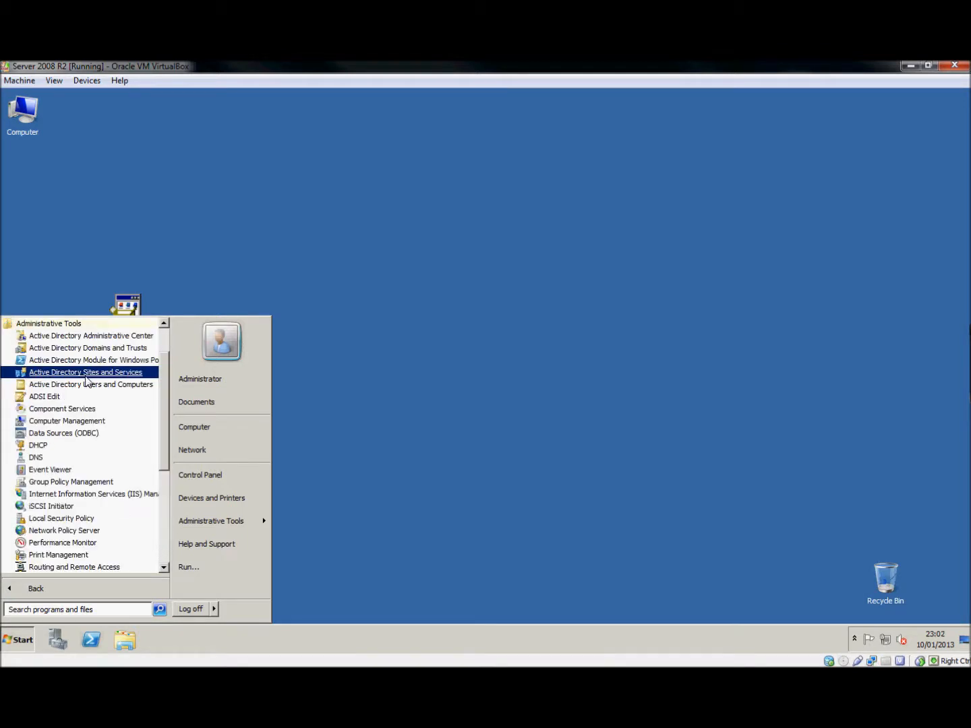
drag(164, 397, 165, 487)
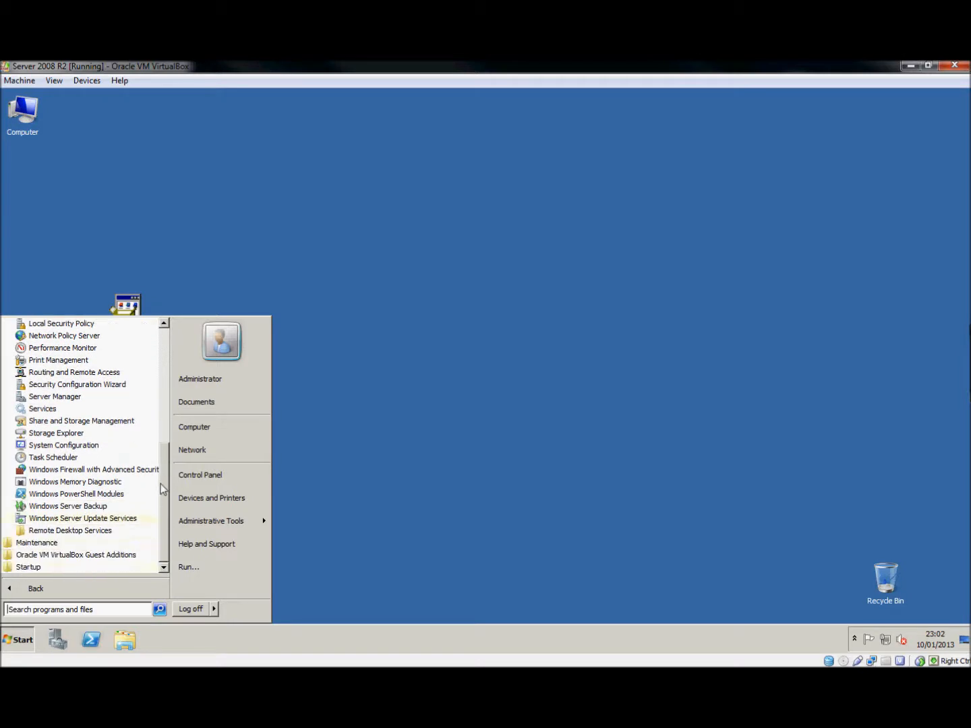
click(121, 518)
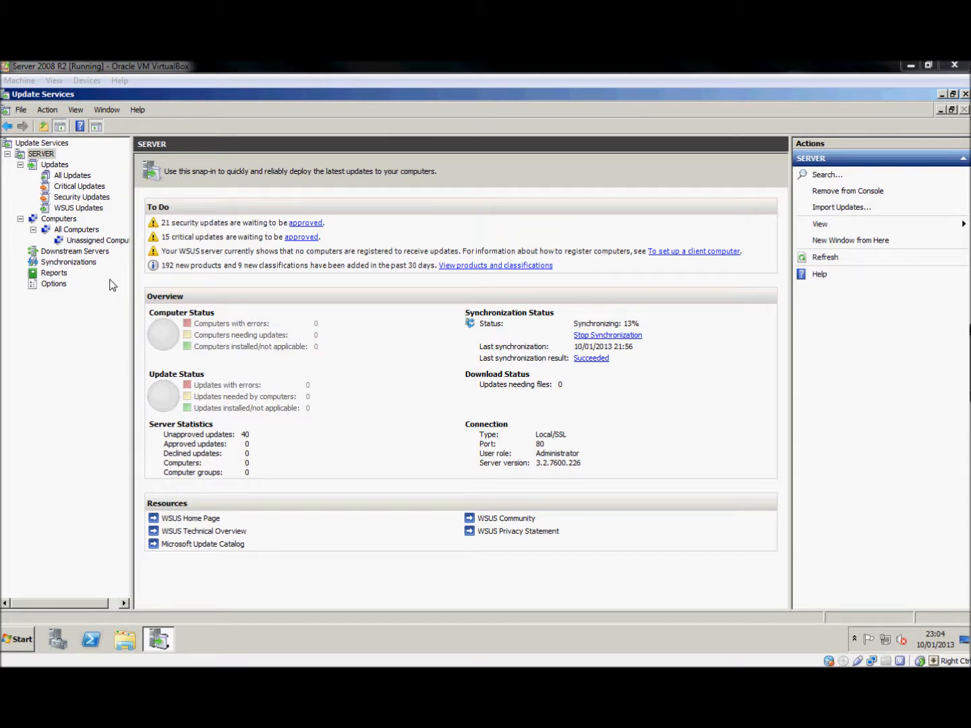
Add a computer group named Accounts under All Computers, and view the Unassigned Computers group
click(87, 231)
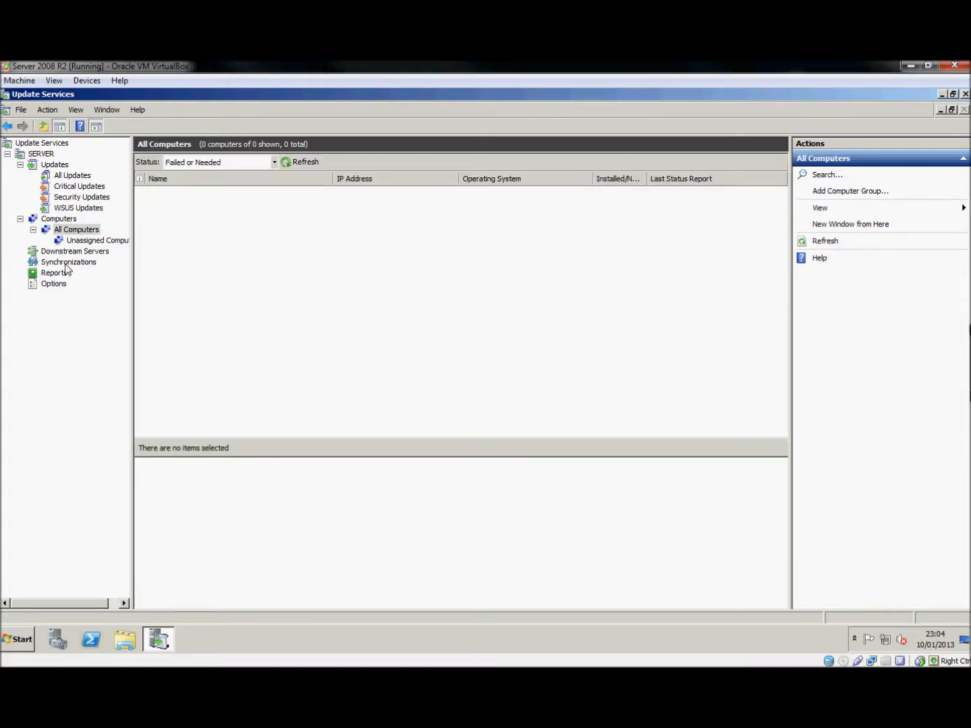
right_click(79, 233)
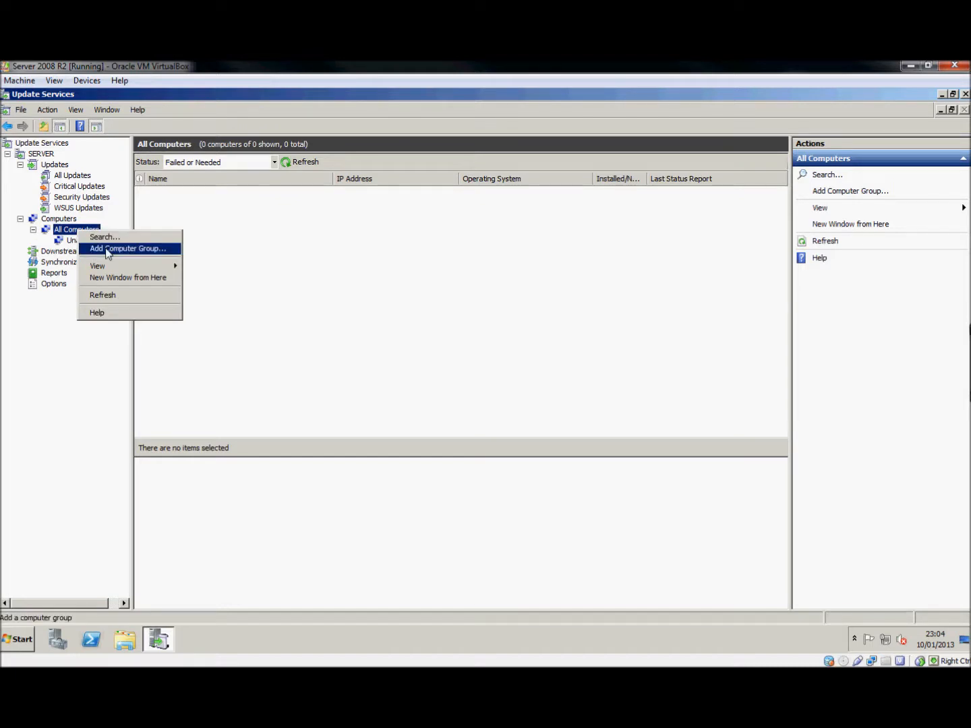
click(106, 250)
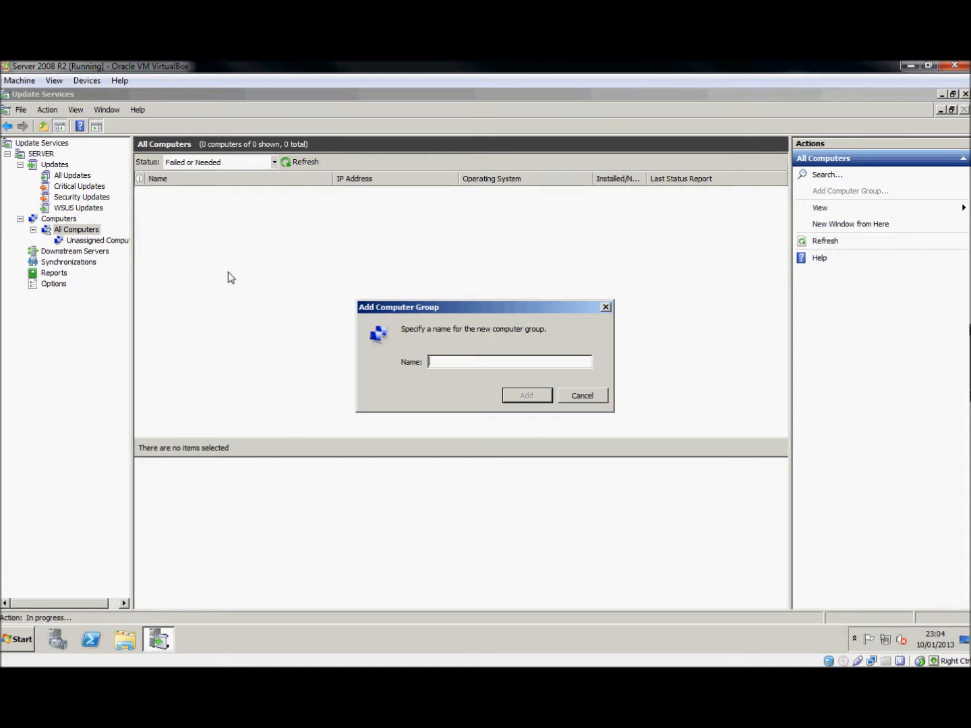
text(Accounts)
click(528, 396)
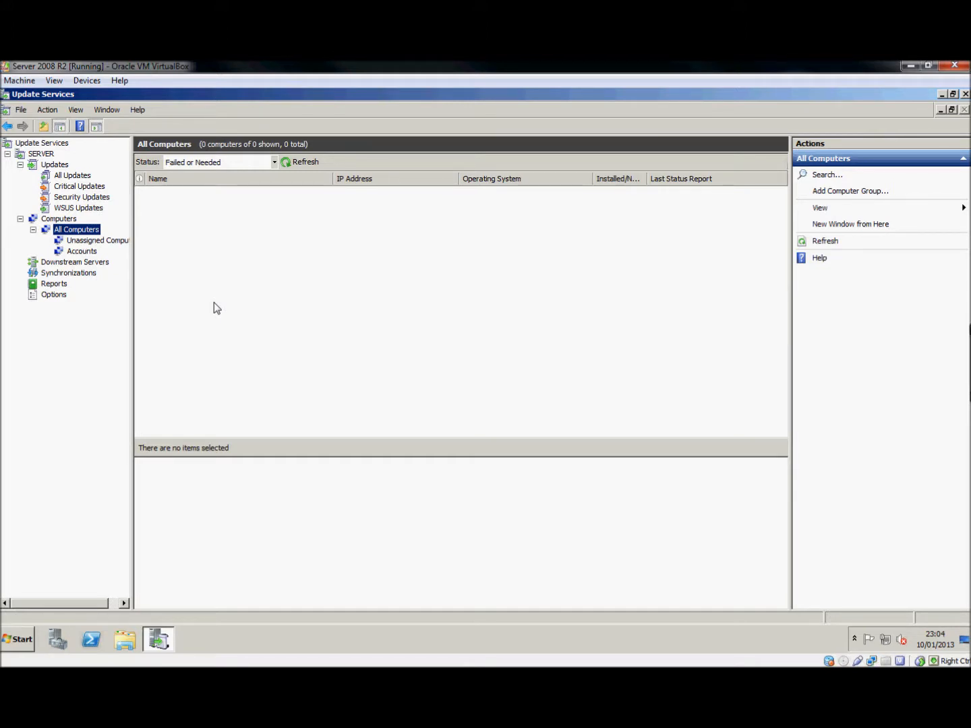
click(119, 240)
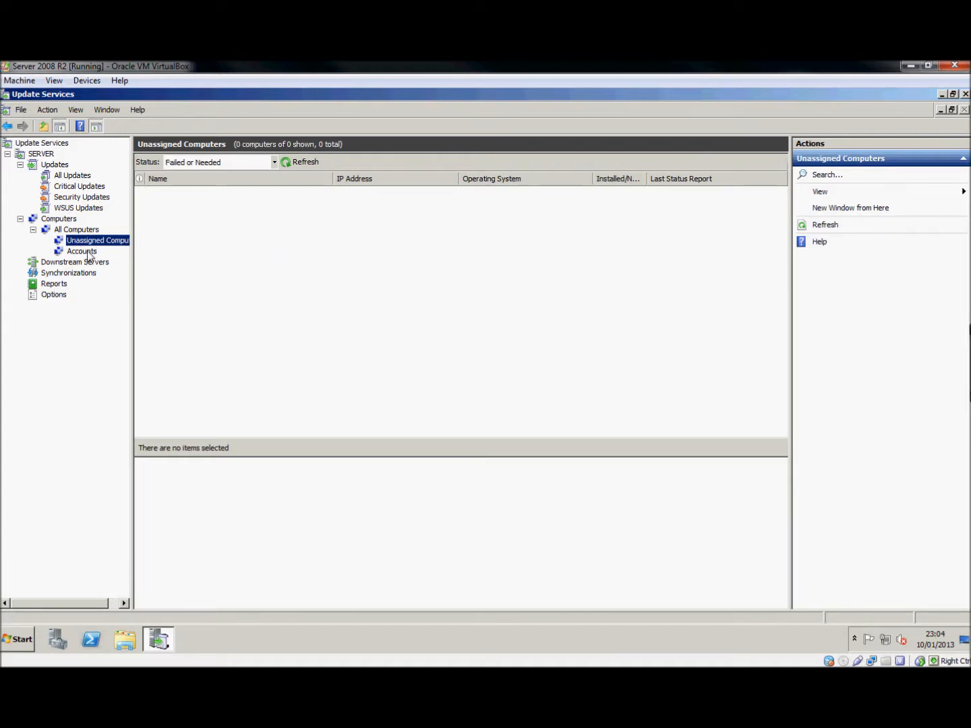
click(264, 265)
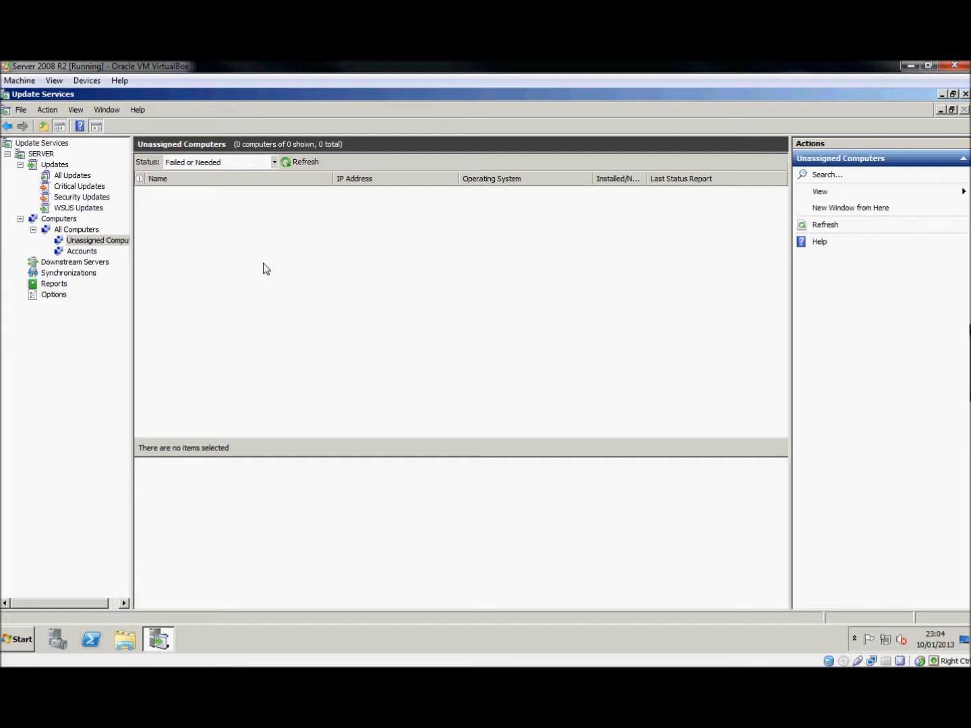
List all unapproved updates with the status Any and browse through the whole list
click(80, 177)
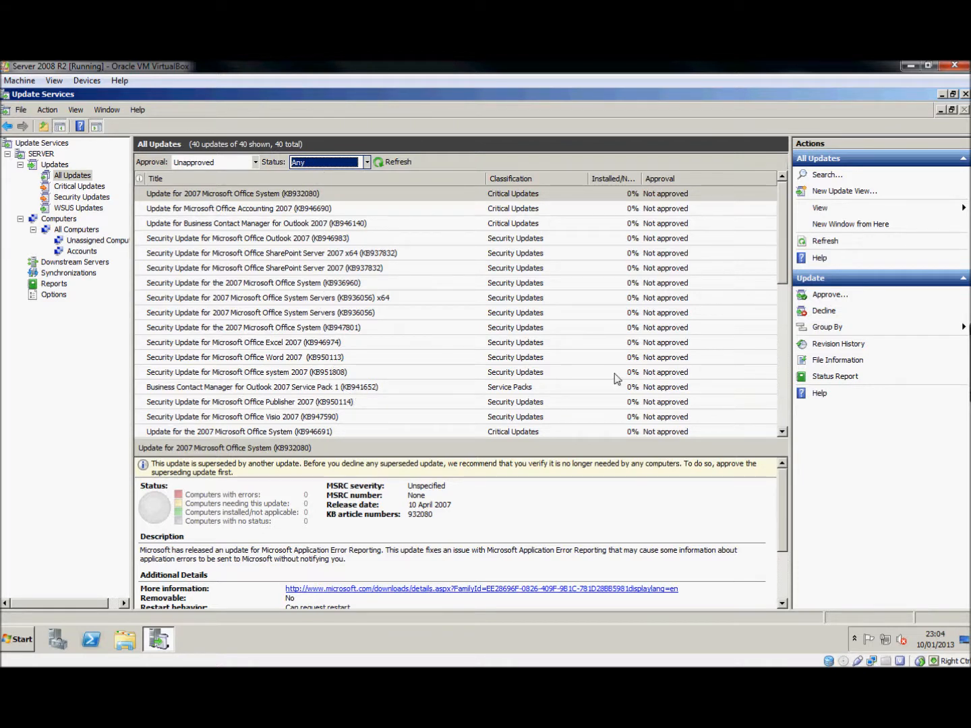
drag(780, 233, 786, 413)
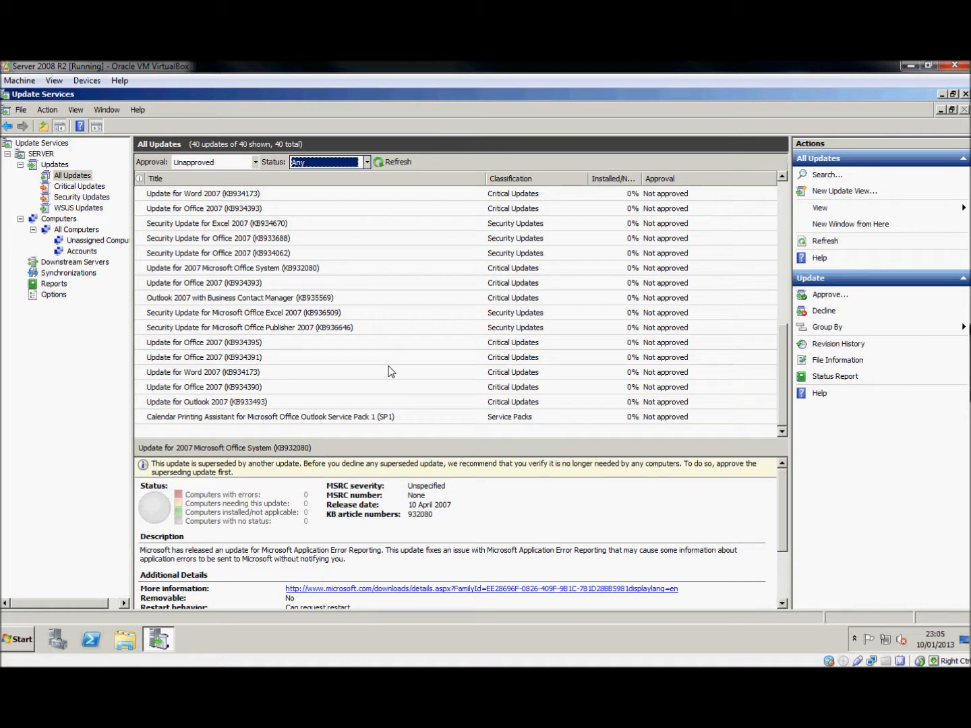
key(Up)
key(Up)
key(Up)
key(Down)
key(Down)
key(Down)
drag(780, 364, 779, 219)
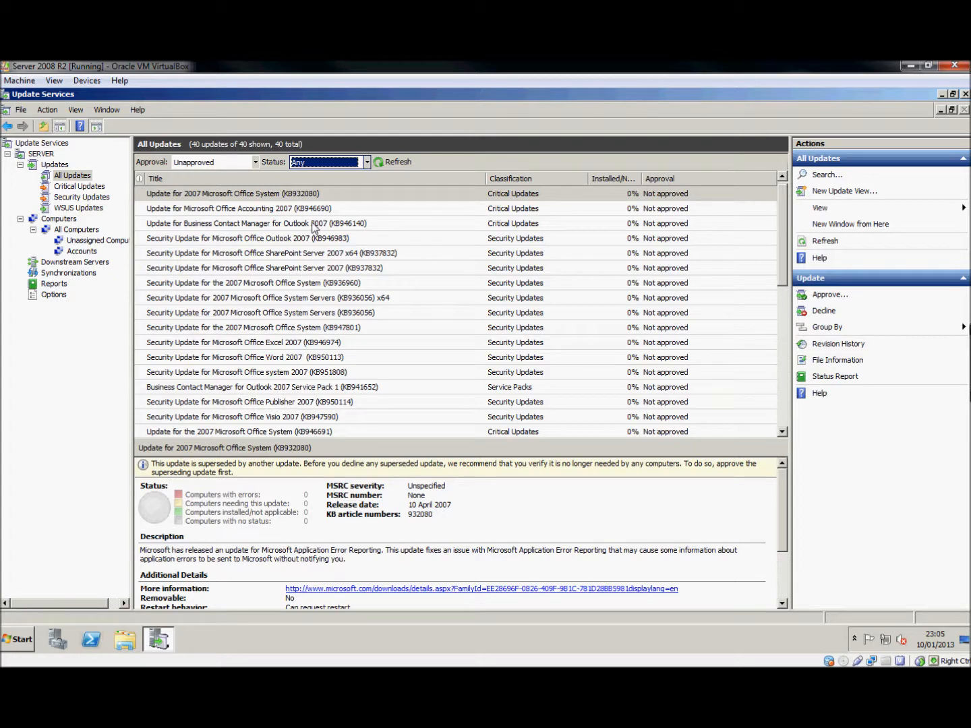
Approve the Security Update for Microsoft Office Excel 2007 (KB946974) for installation on the Accounts computer group
click(273, 344)
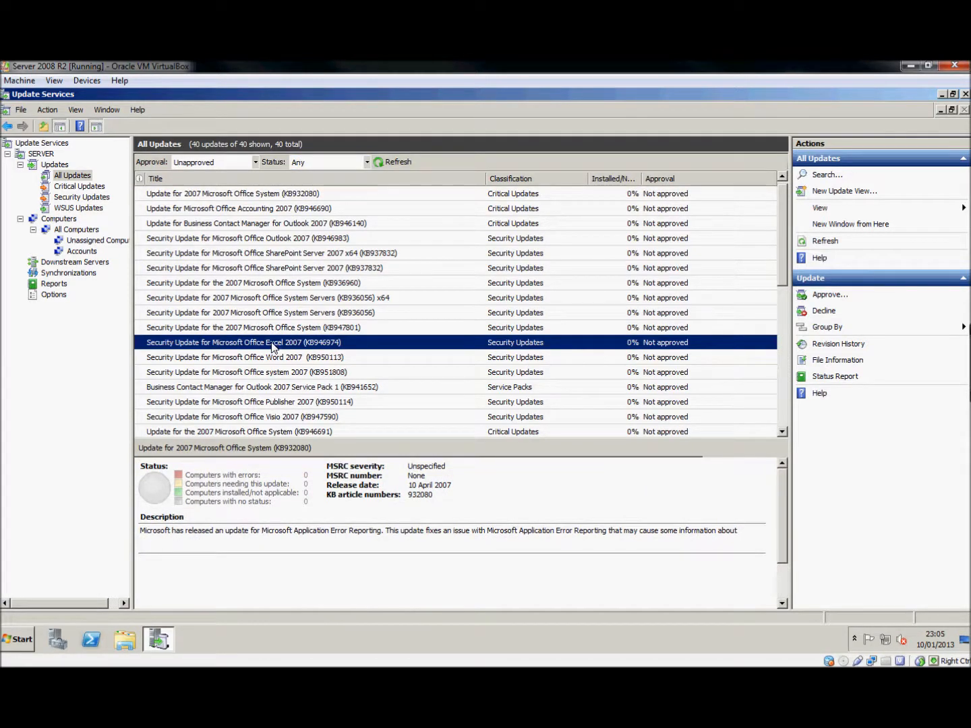
right_click(273, 347)
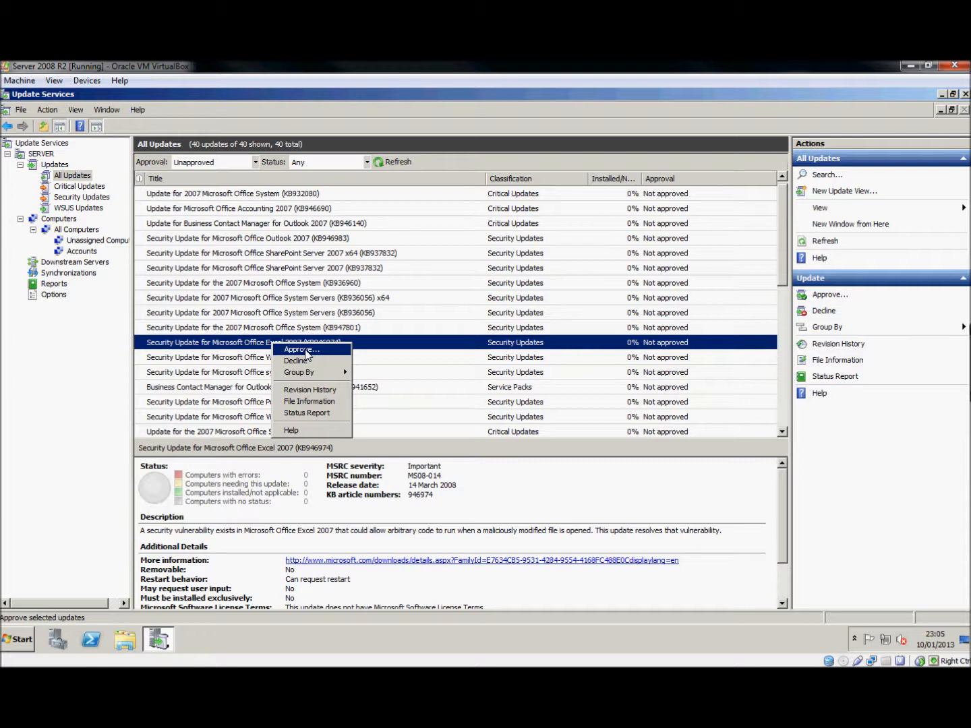
click(304, 349)
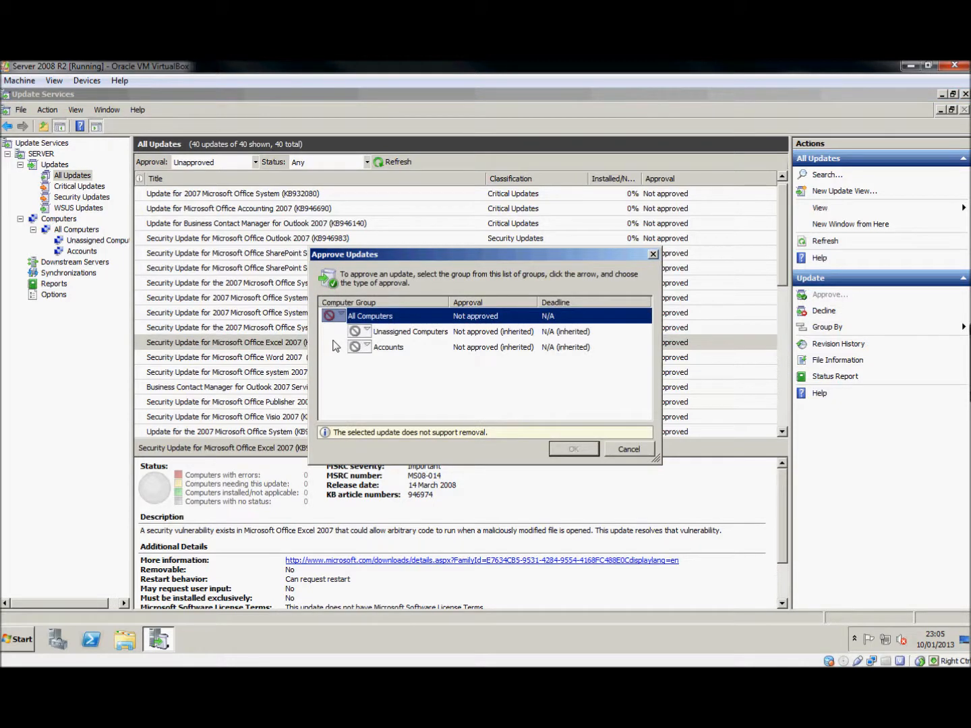
click(382, 351)
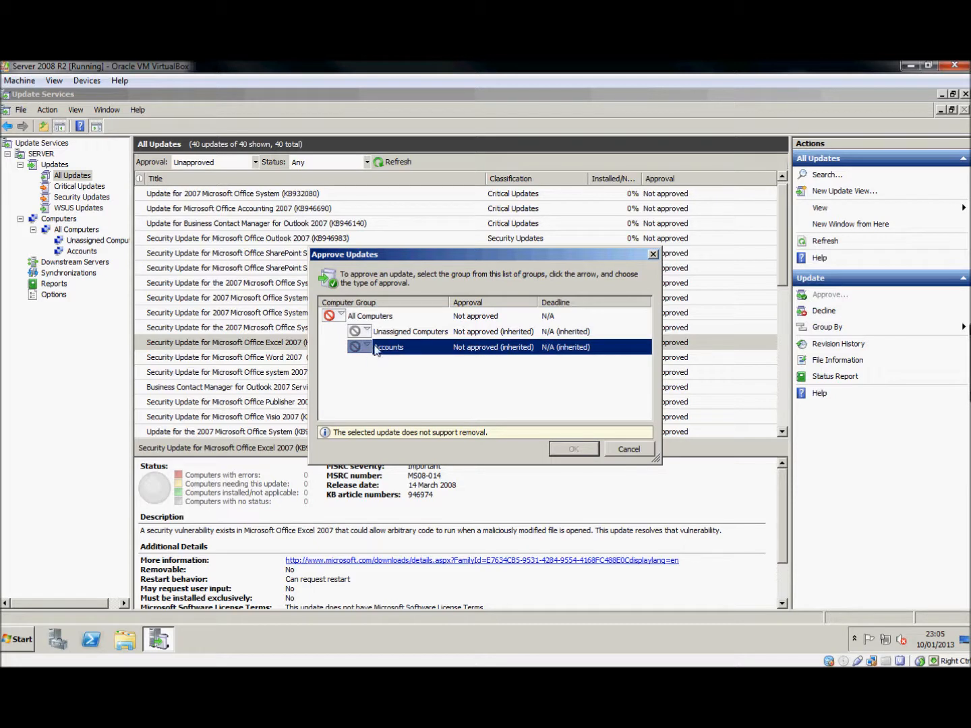
click(367, 349)
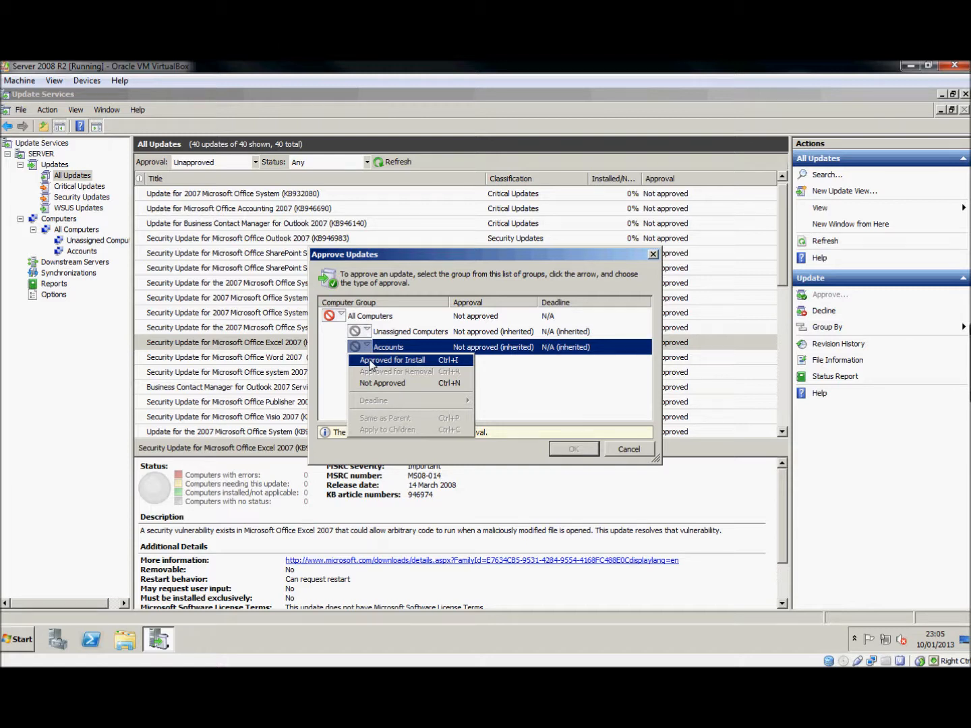
click(370, 362)
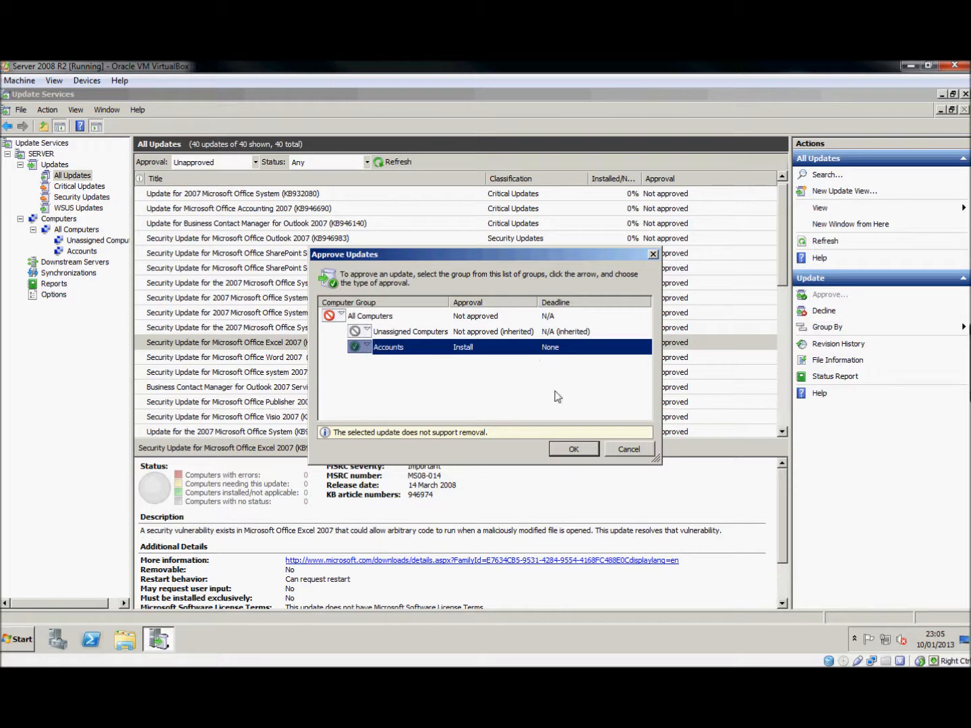
click(571, 451)
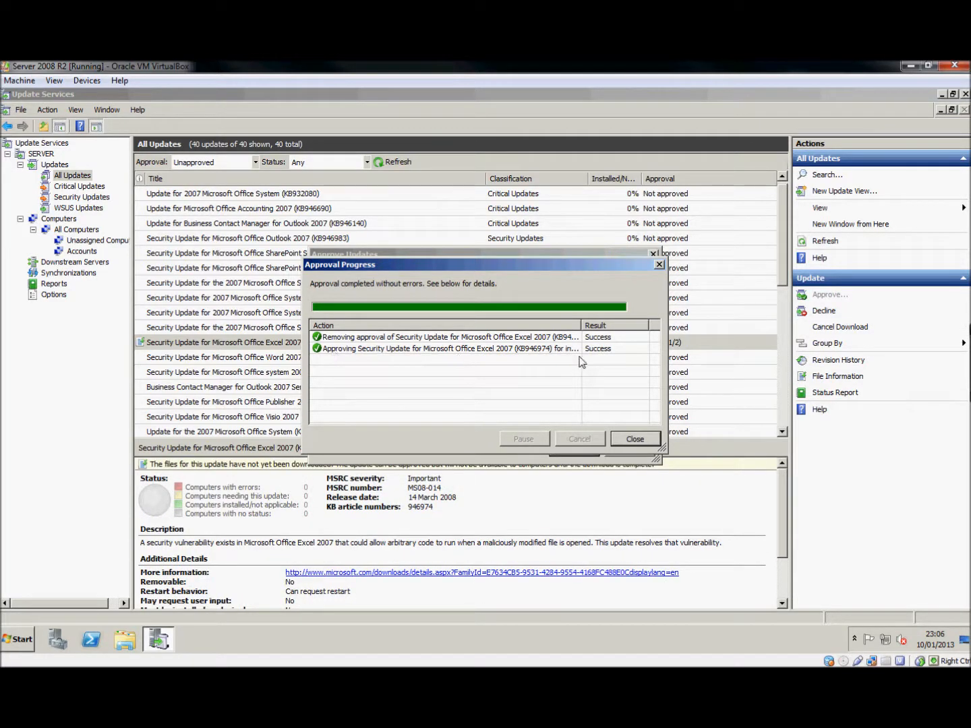
click(627, 440)
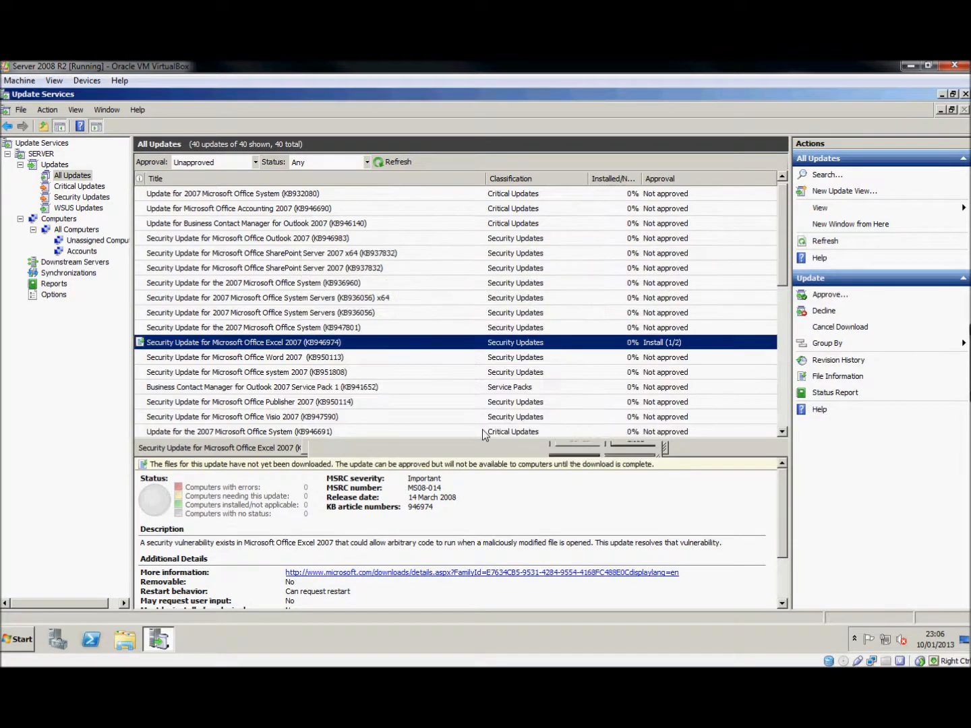